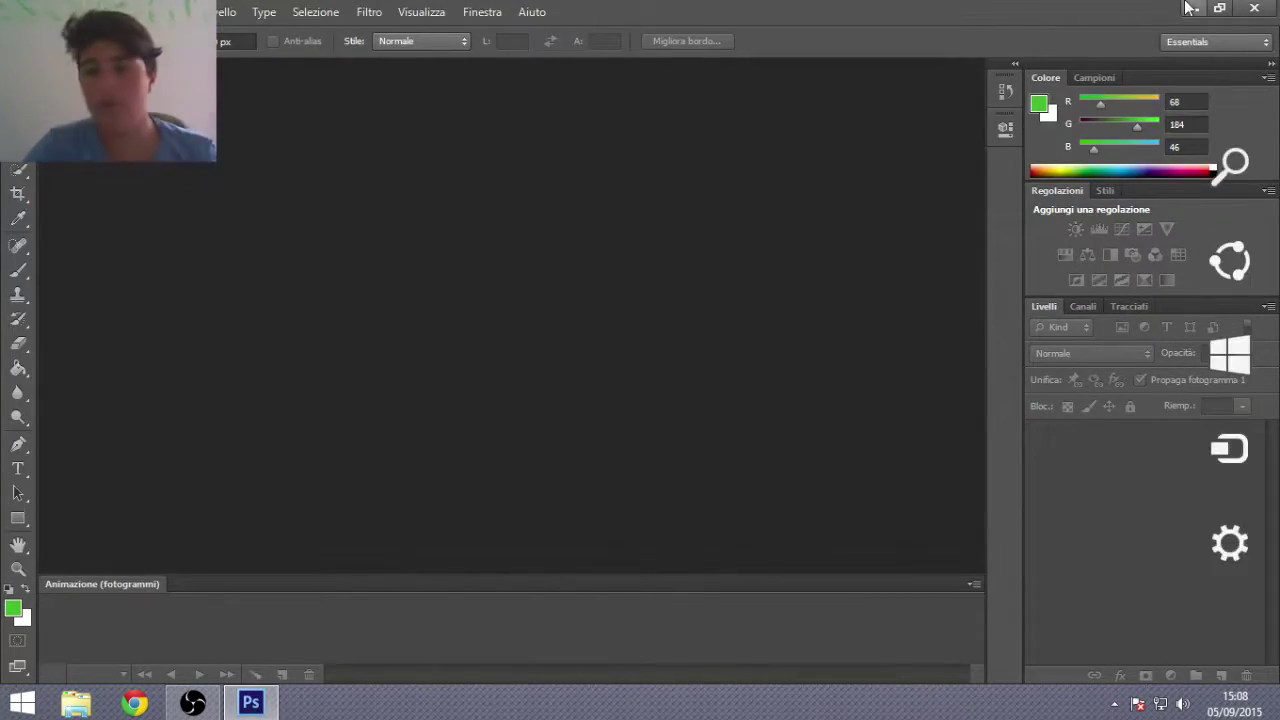
Step: Minimize the empty Photoshop workspace to reveal Foto.jpg on the desktop
{"action": "key", "text": "super+d"}
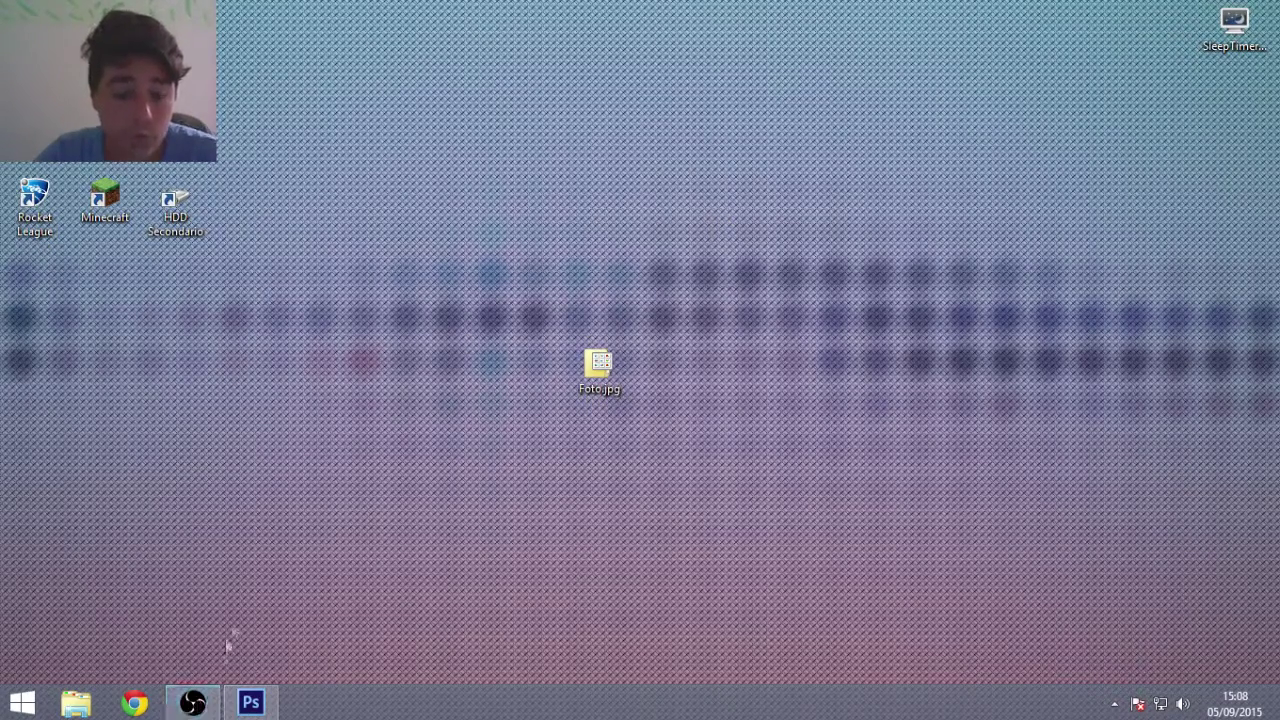
Step: Preview Foto.jpg in Windows Photo Viewer, close it, and launch Google Chrome
{"action": "double_click", "coordinate": [598, 368]}
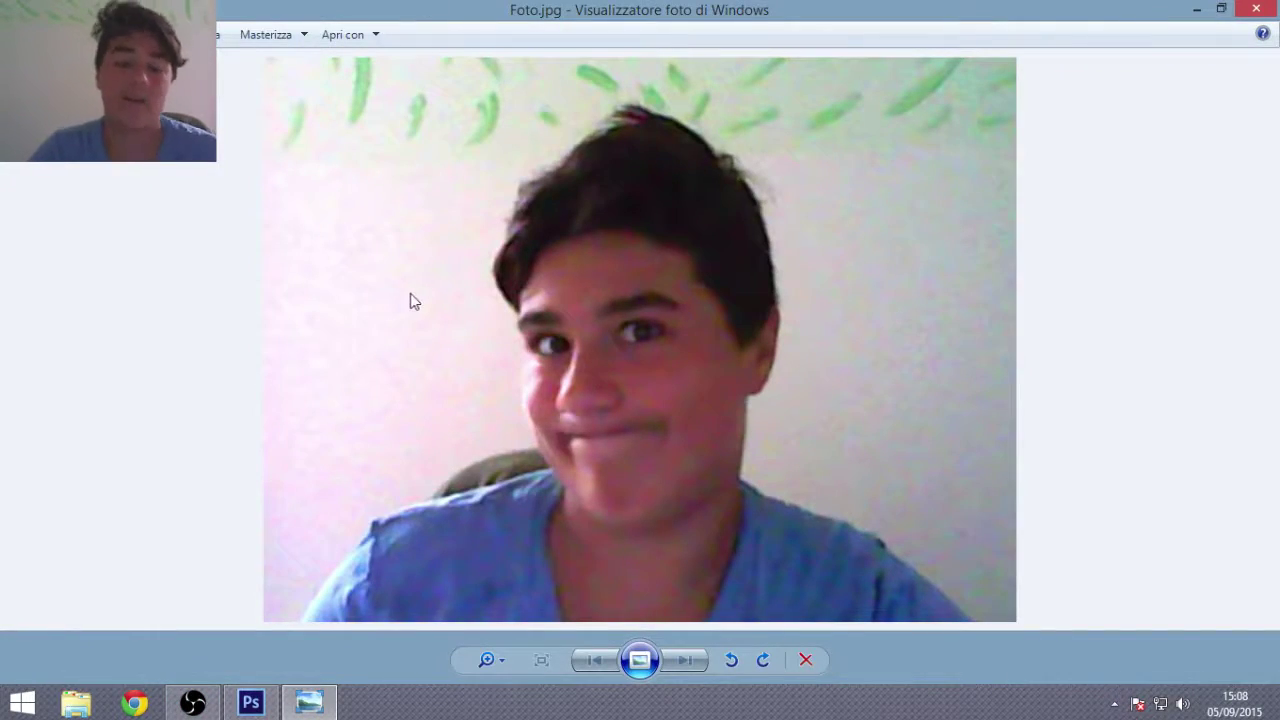
{"action": "left_click", "coordinate": [1256, 8]}
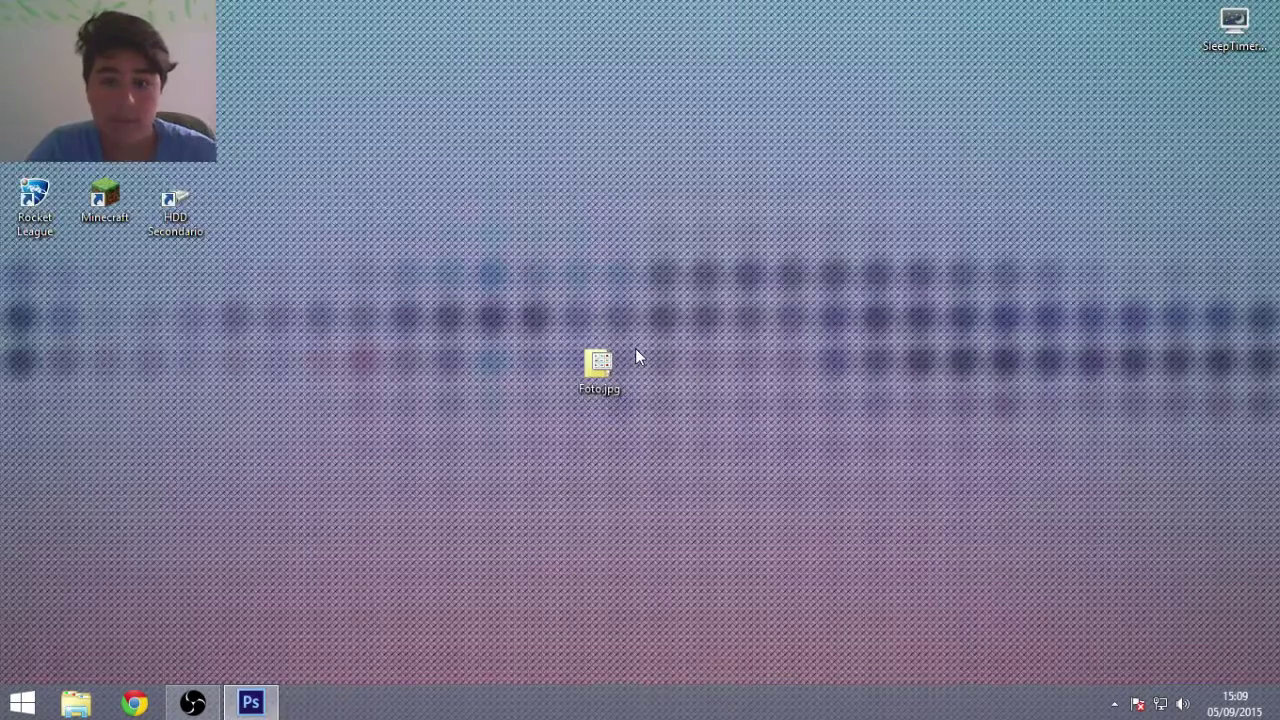
{"action": "left_click", "coordinate": [228, 585]}
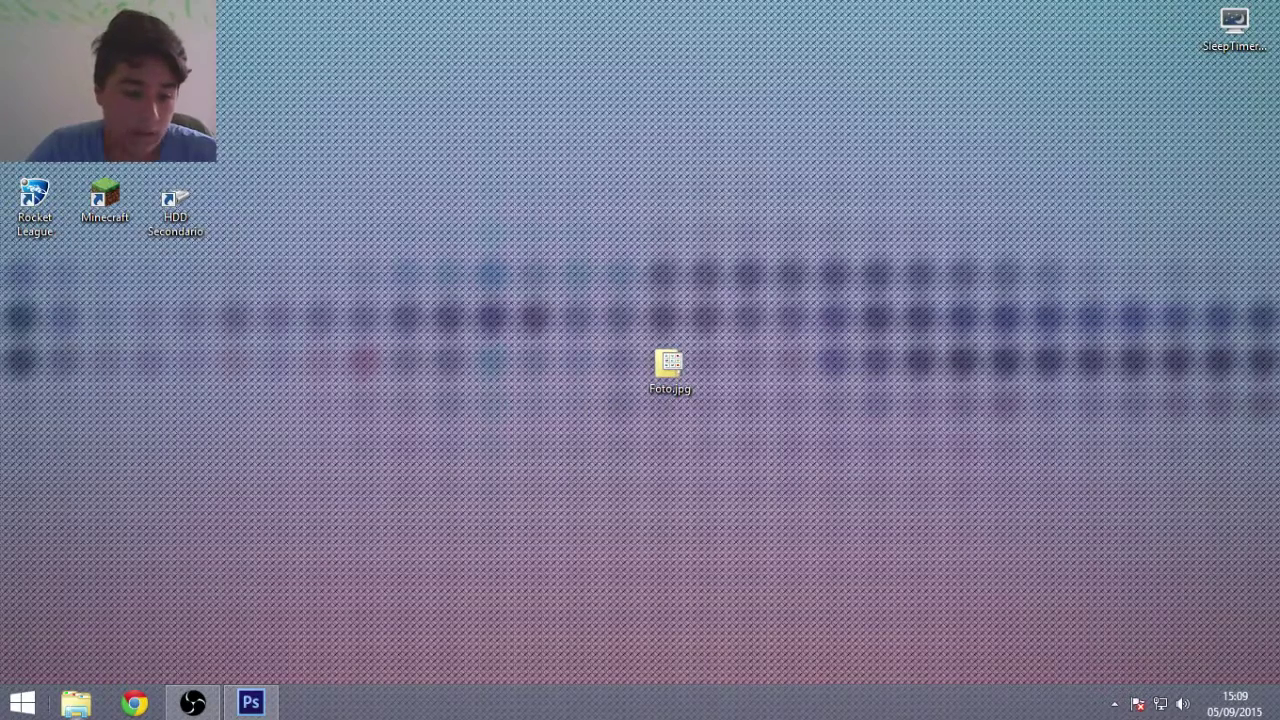
{"action": "left_click", "coordinate": [134, 704]}
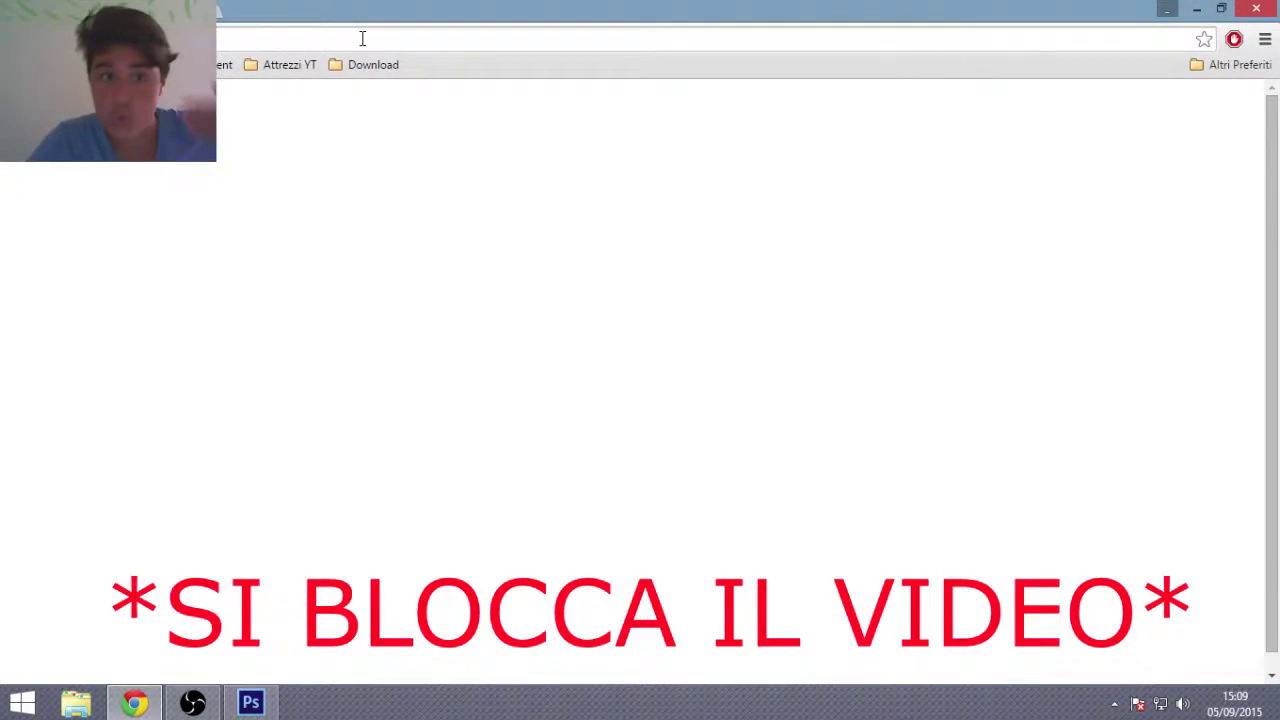
Step: Search 'texture hd' and get the red 1920x1080 texture from the wallpaperscraft gallery
{"action": "type", "text": "textru"}
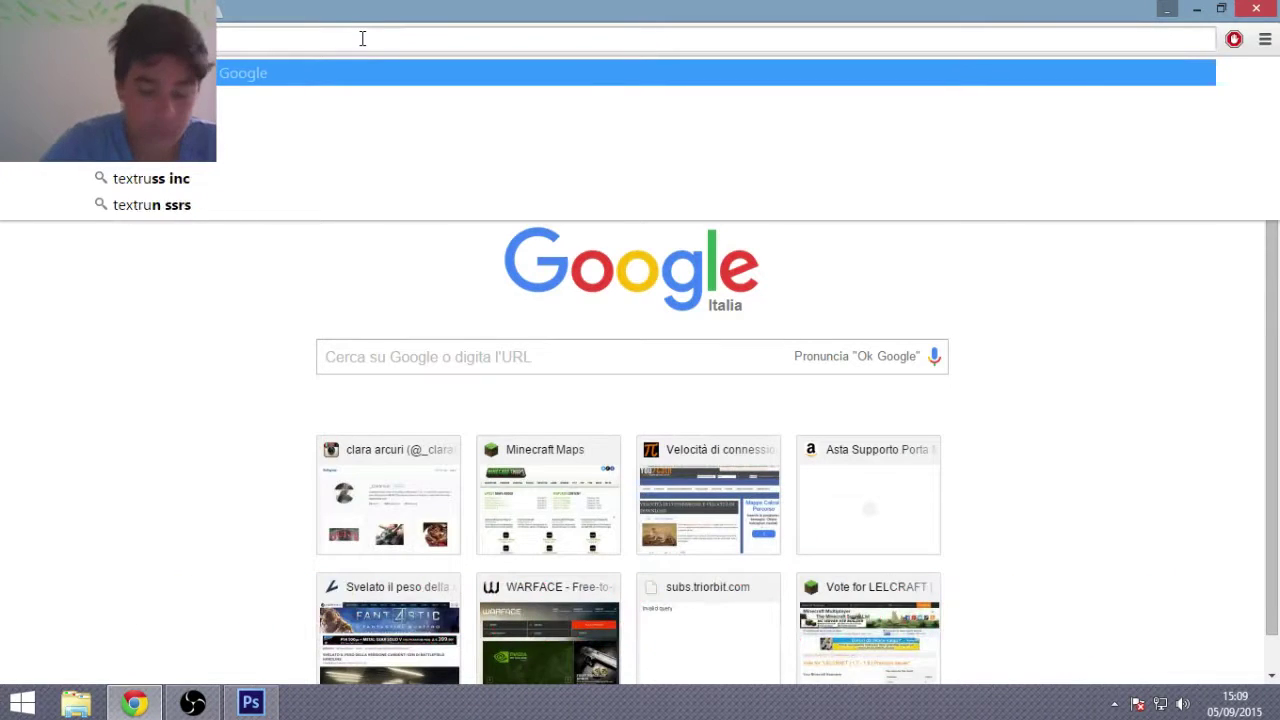
{"action": "key", "text": "BackSpace"}
{"action": "key", "text": "BackSpace"}
{"action": "type", "text": "ure hd"}
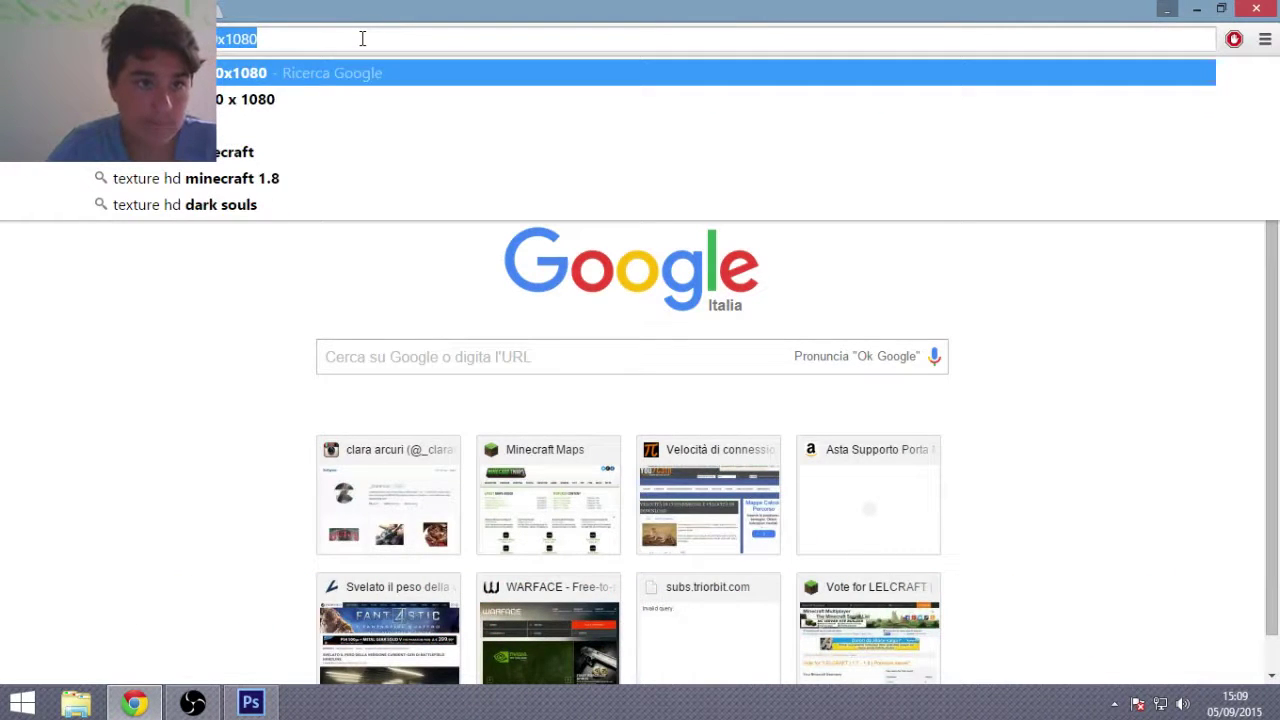
{"action": "key", "text": "Return"}
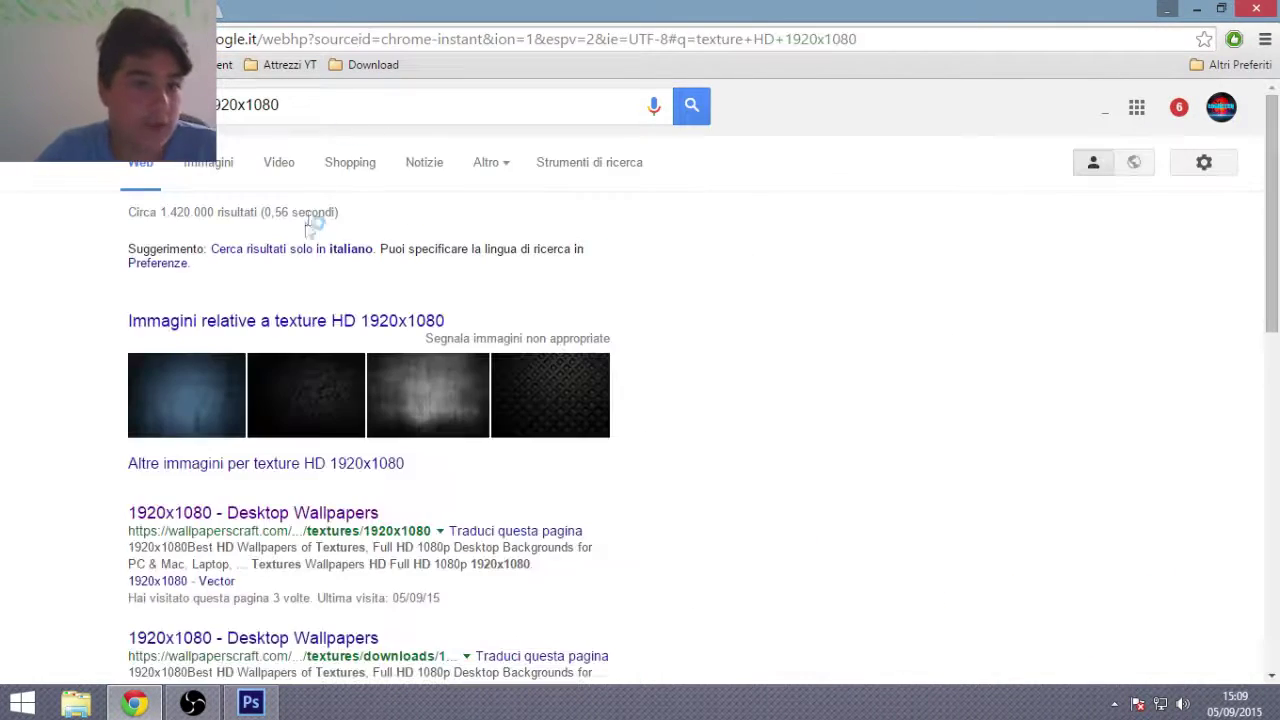
{"action": "left_click", "coordinate": [232, 513]}
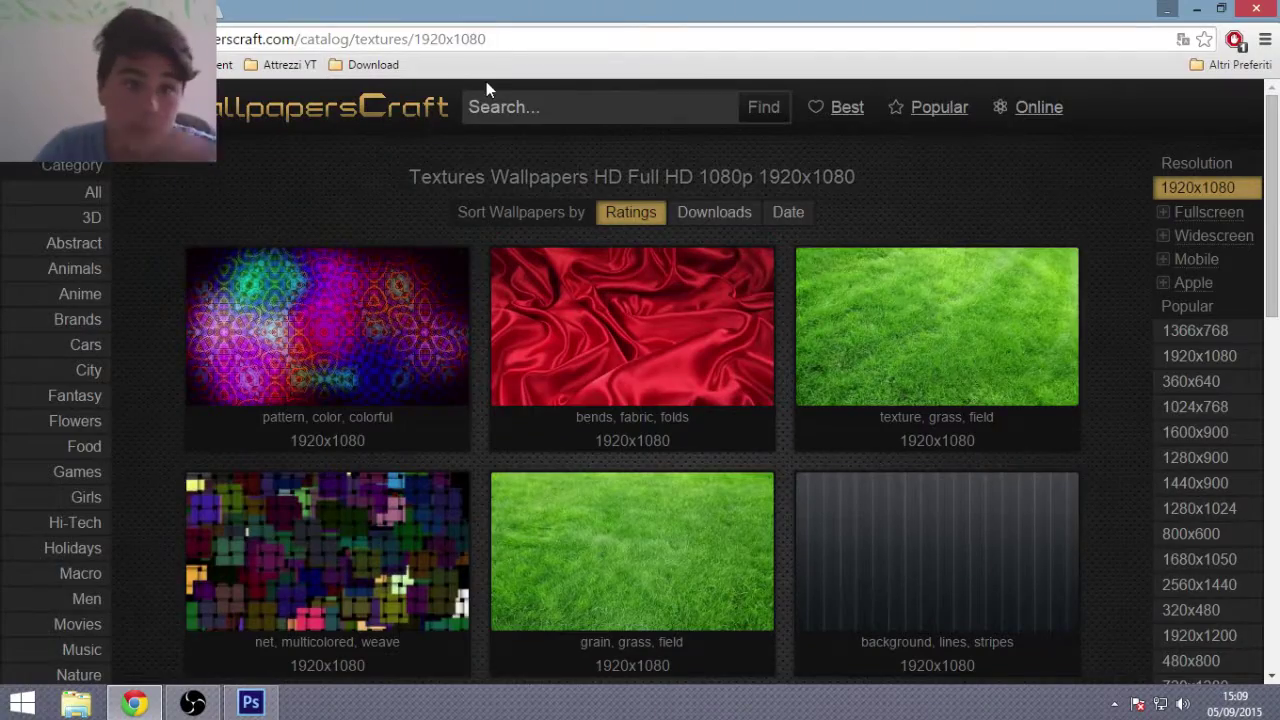
{"action": "scroll", "coordinate": [548, 380], "scroll_direction": "down", "scroll_amount": 5}
{"action": "scroll", "coordinate": [548, 390], "scroll_direction": "down", "scroll_amount": 2}
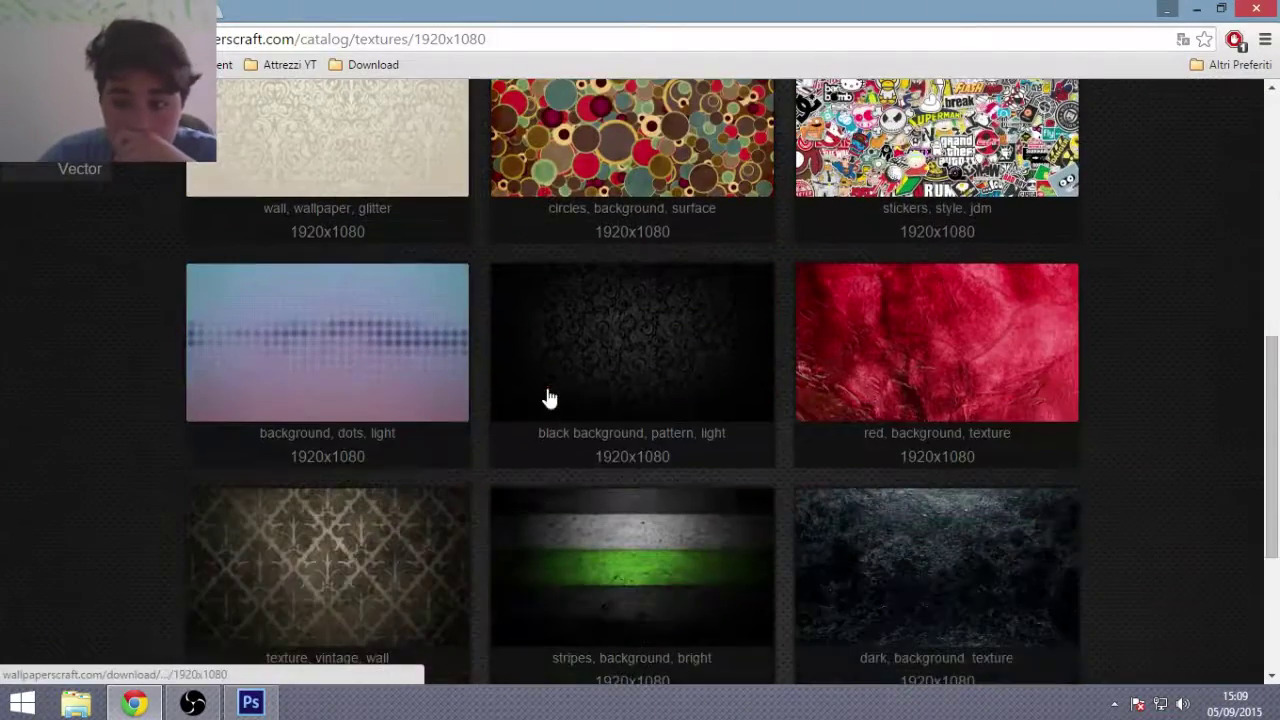
{"action": "scroll", "coordinate": [1086, 334], "scroll_direction": "down", "scroll_amount": 1}
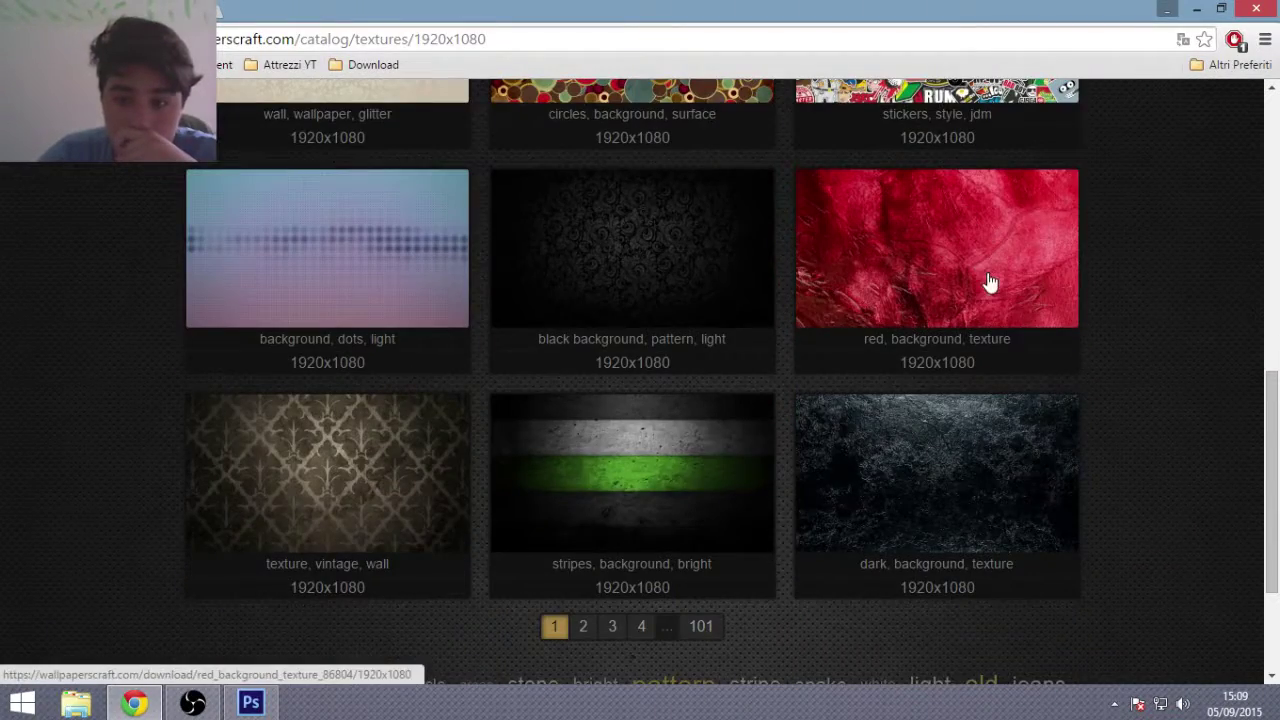
{"action": "left_click", "coordinate": [135, 703]}
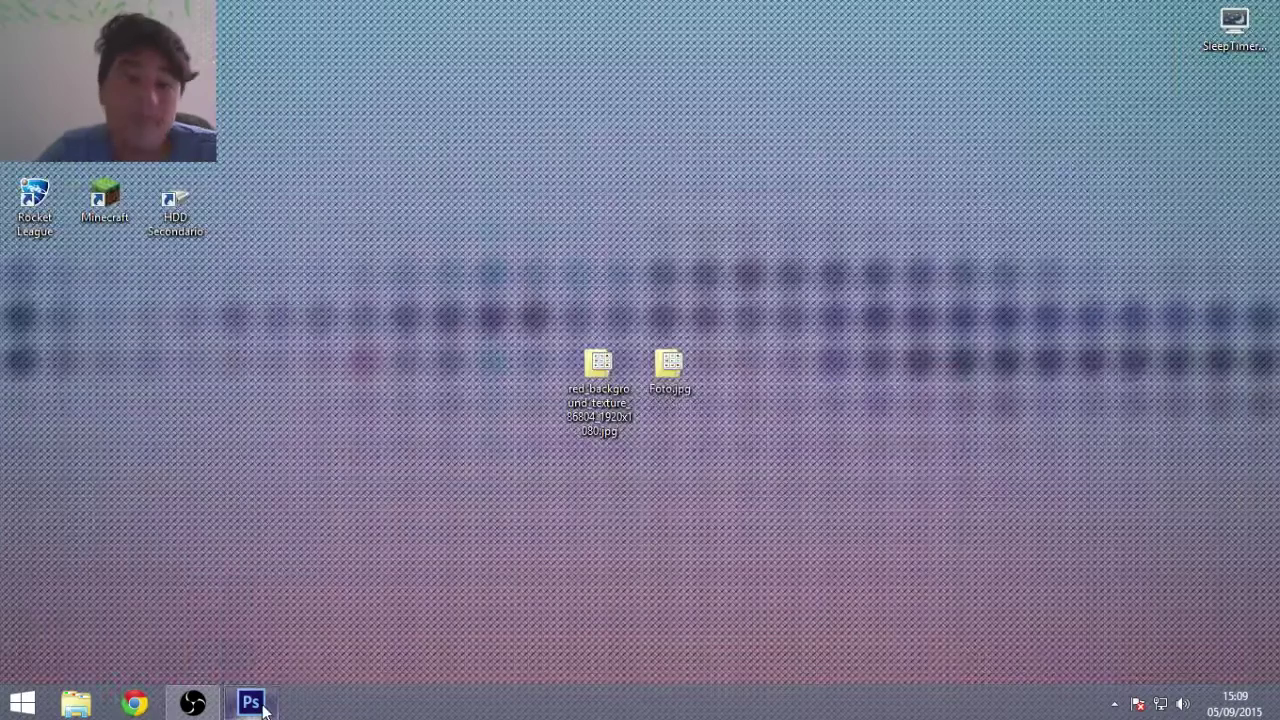
Step: Create a new white 1280 x 720 px document at 72 ppi from the preset
{"action": "left_click", "coordinate": [251, 703]}
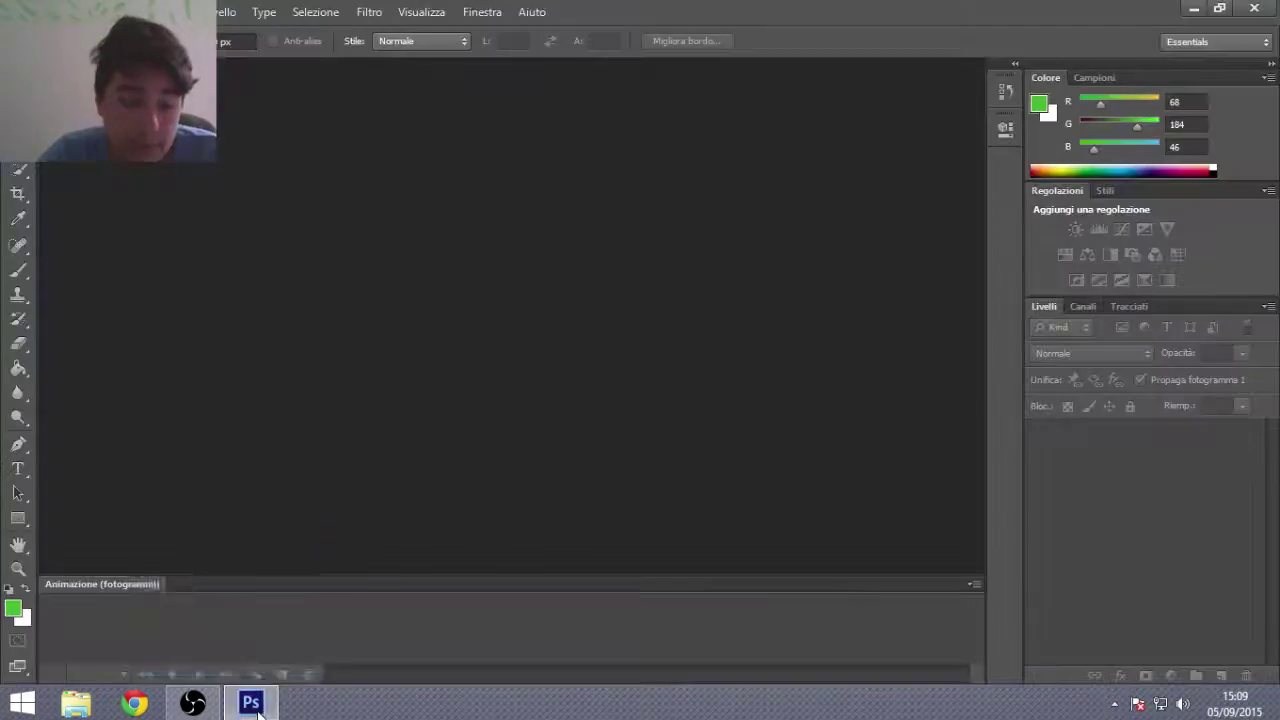
{"action": "left_click", "coordinate": [45, 11]}
{"action": "left_click", "coordinate": [80, 31]}
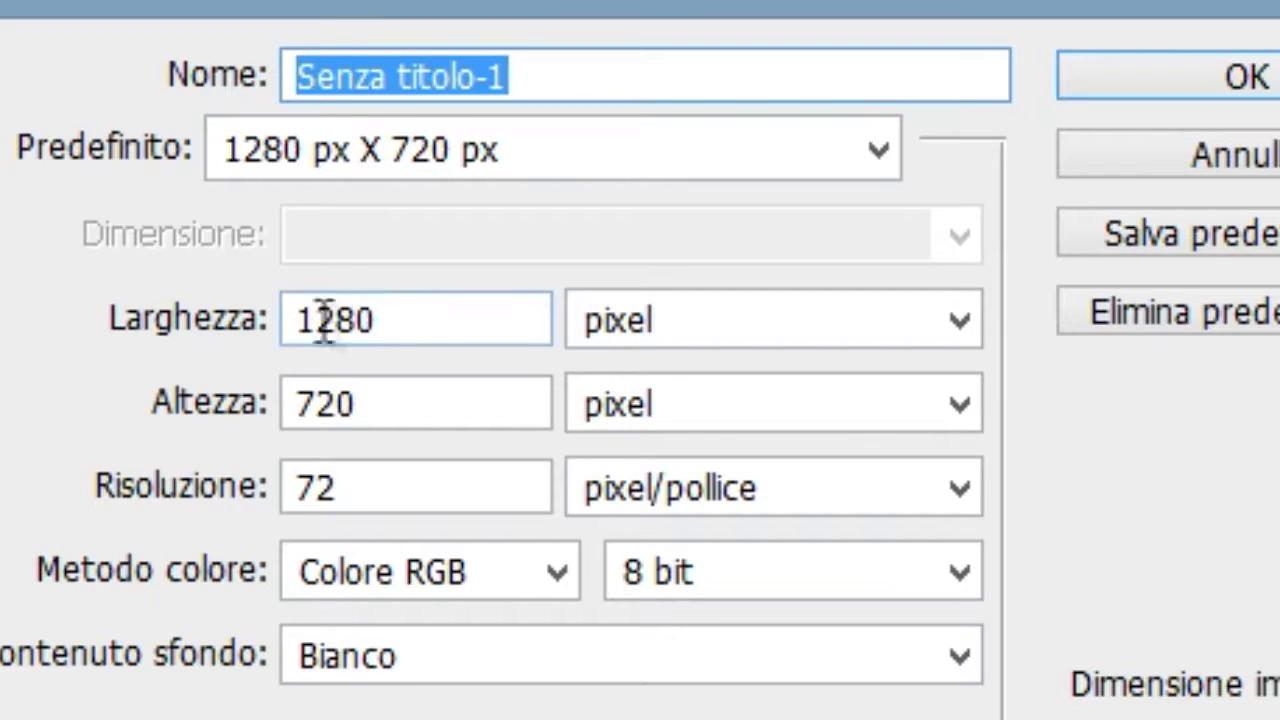
{"action": "left_click", "coordinate": [403, 322]}
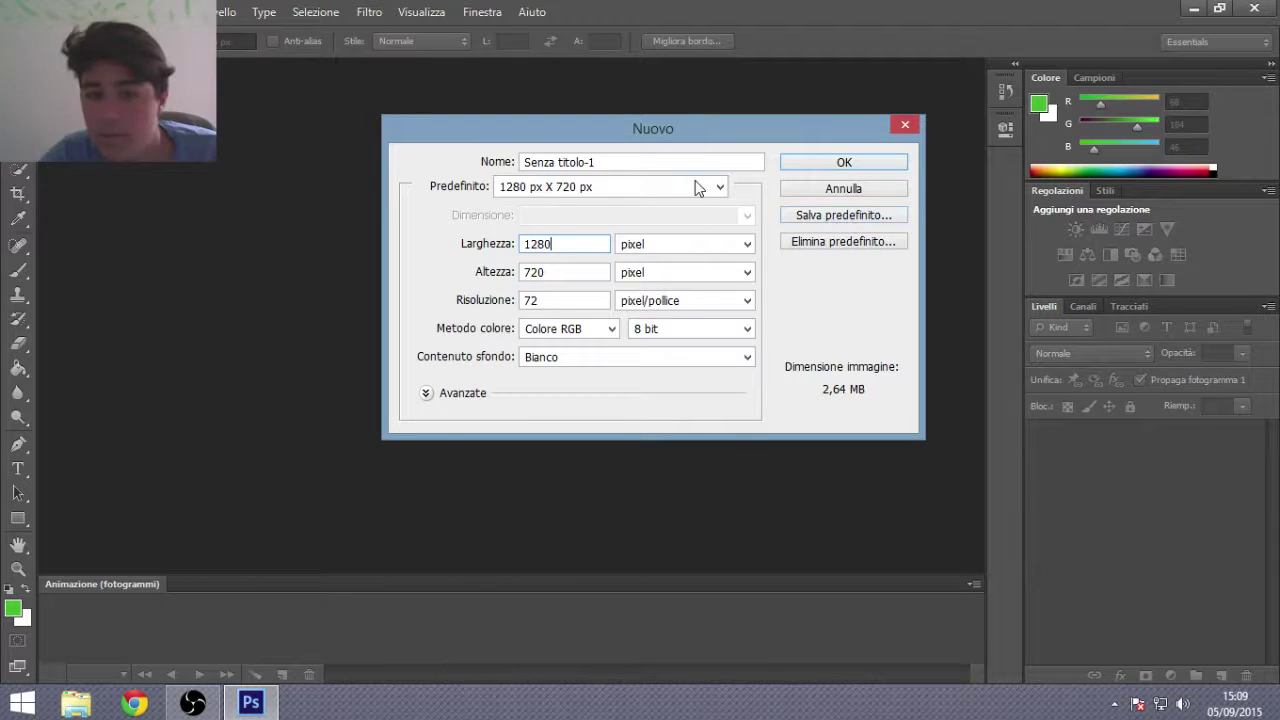
{"action": "left_click", "coordinate": [716, 189]}
{"action": "left_click", "coordinate": [522, 254]}
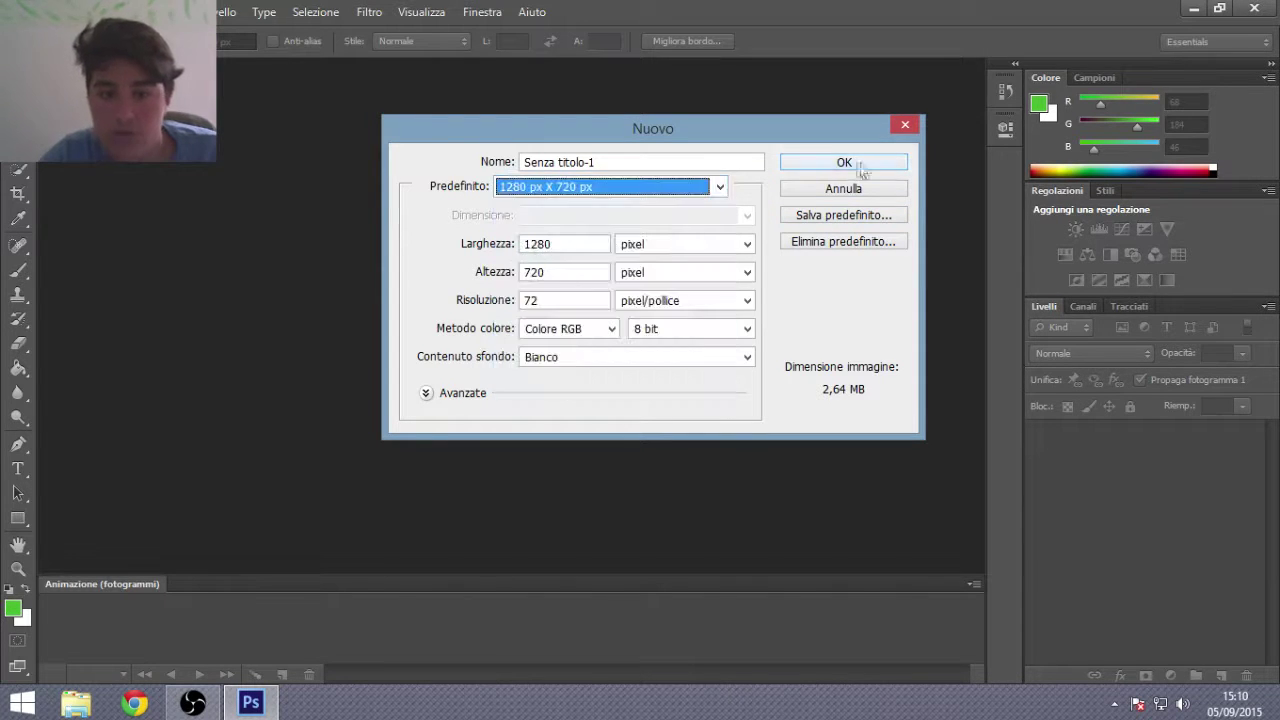
{"action": "left_click", "coordinate": [844, 163]}
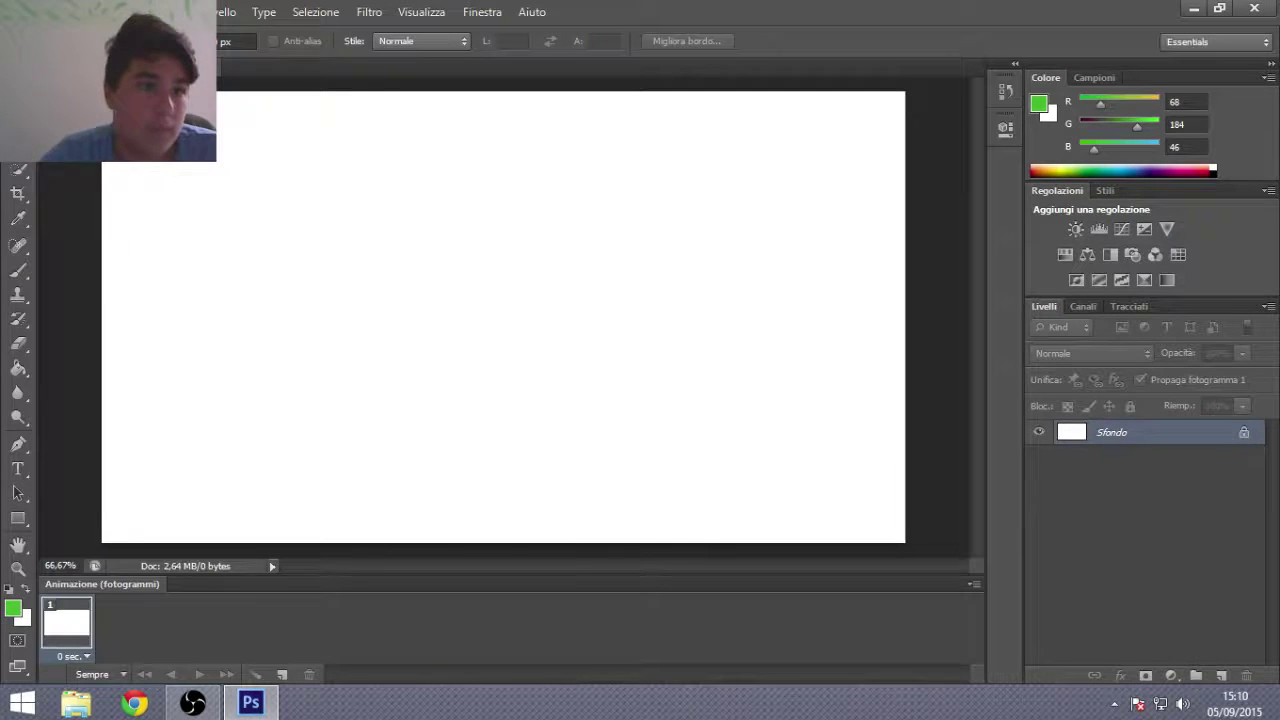
Step: Place red_background_texture from the Desktop as a layer stretched to fill the canvas
{"action": "left_click", "coordinate": [22, 11]}
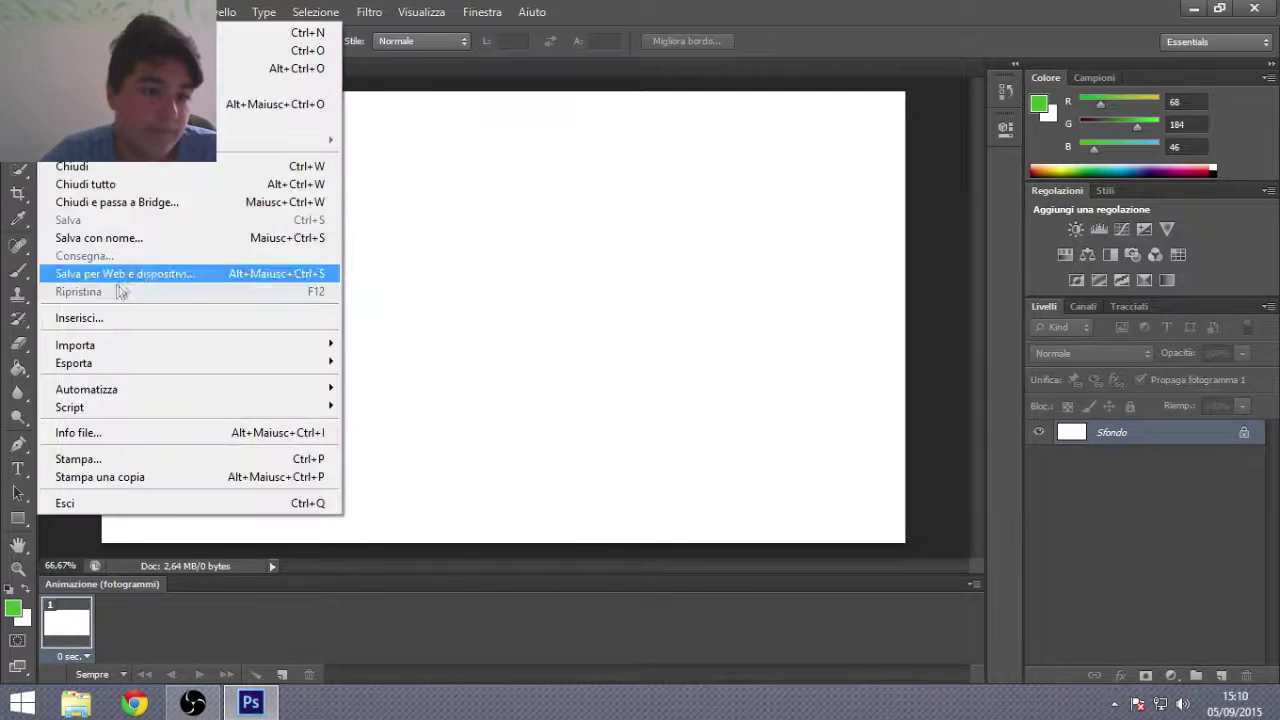
{"action": "left_click", "coordinate": [114, 316]}
{"action": "left_click", "coordinate": [424, 228]}
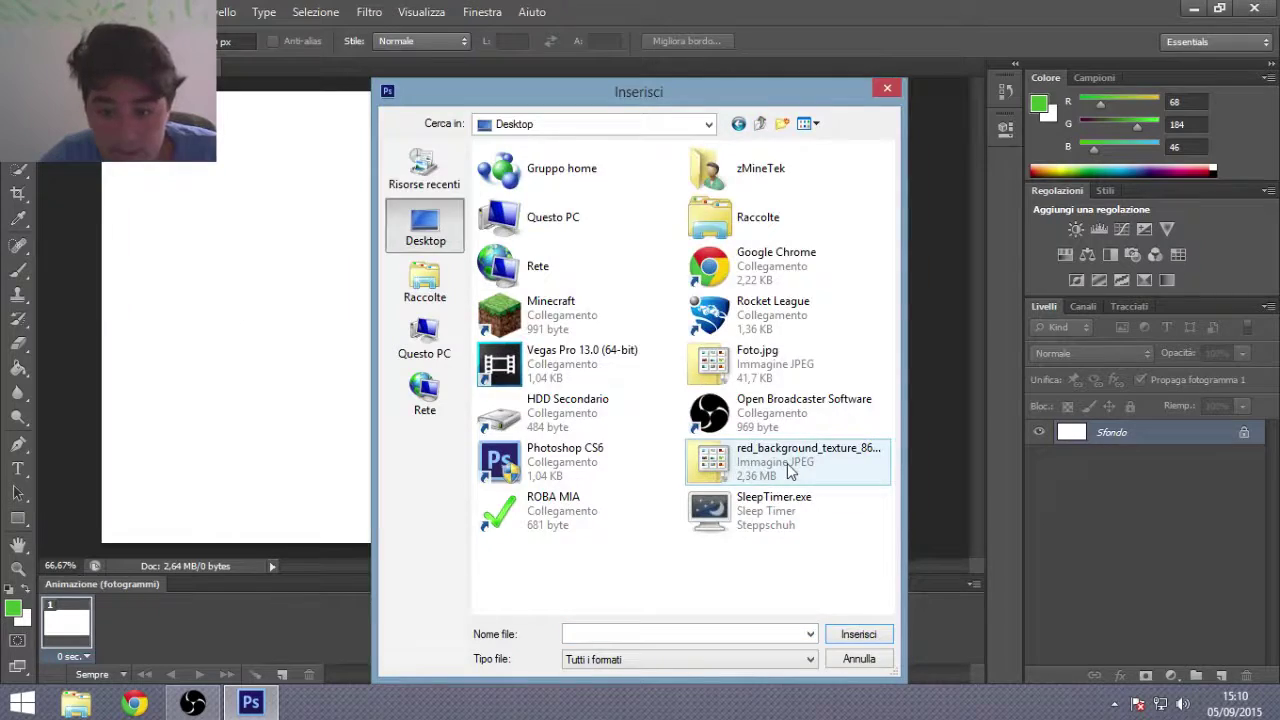
{"action": "double_click", "coordinate": [866, 466]}
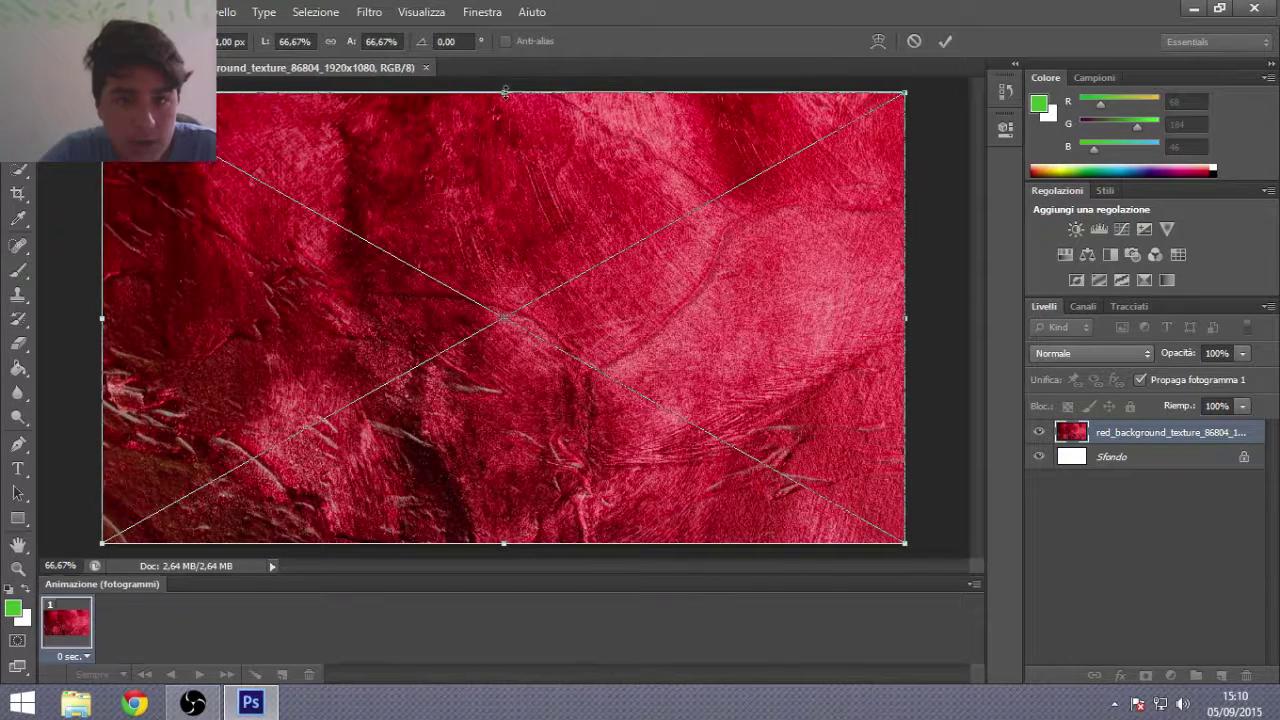
{"action": "left_click_drag", "start_coordinate": [505, 91], "coordinate": [504, 90]}
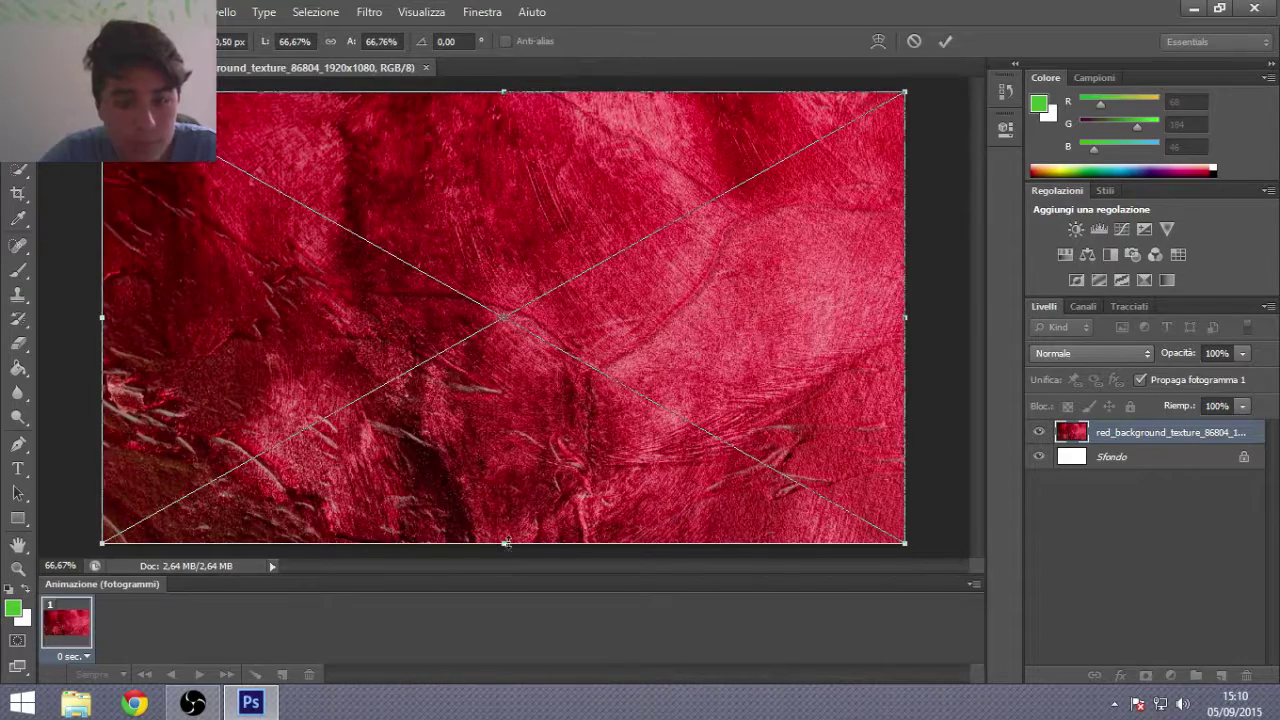
{"action": "key", "text": "Return"}
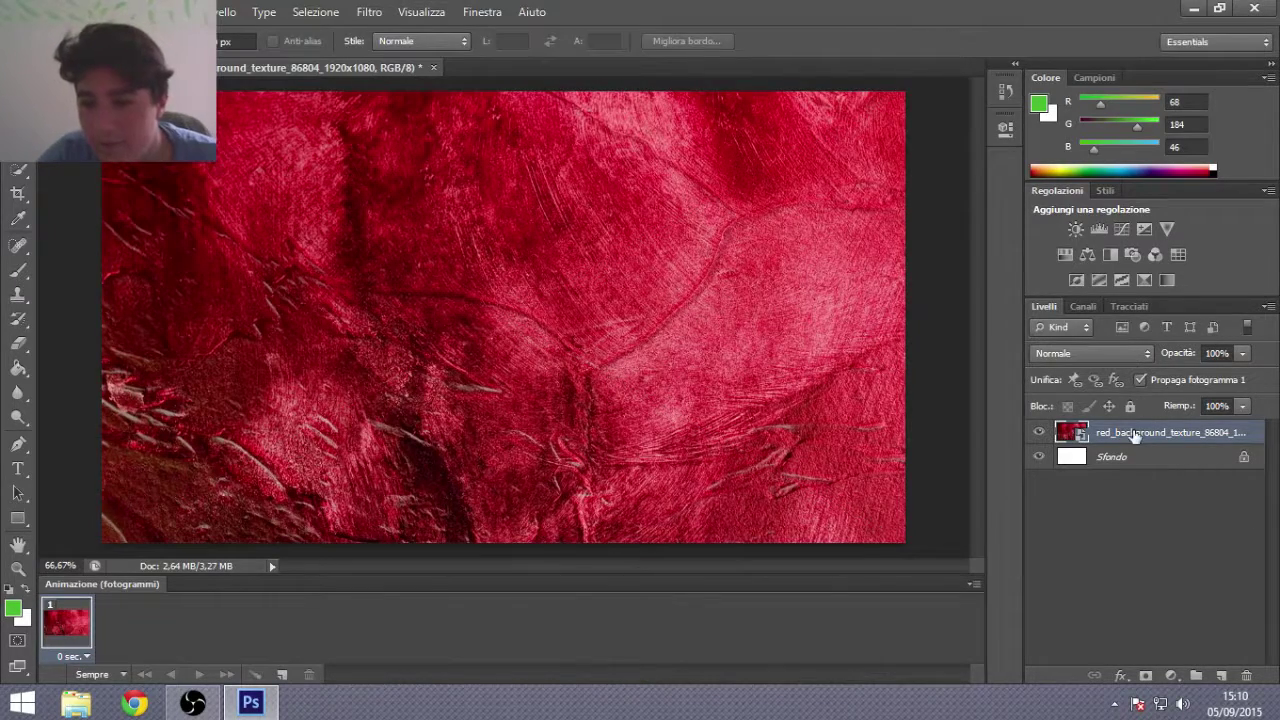
{"action": "right_click", "coordinate": [1133, 432]}
{"action": "key", "text": "Escape"}
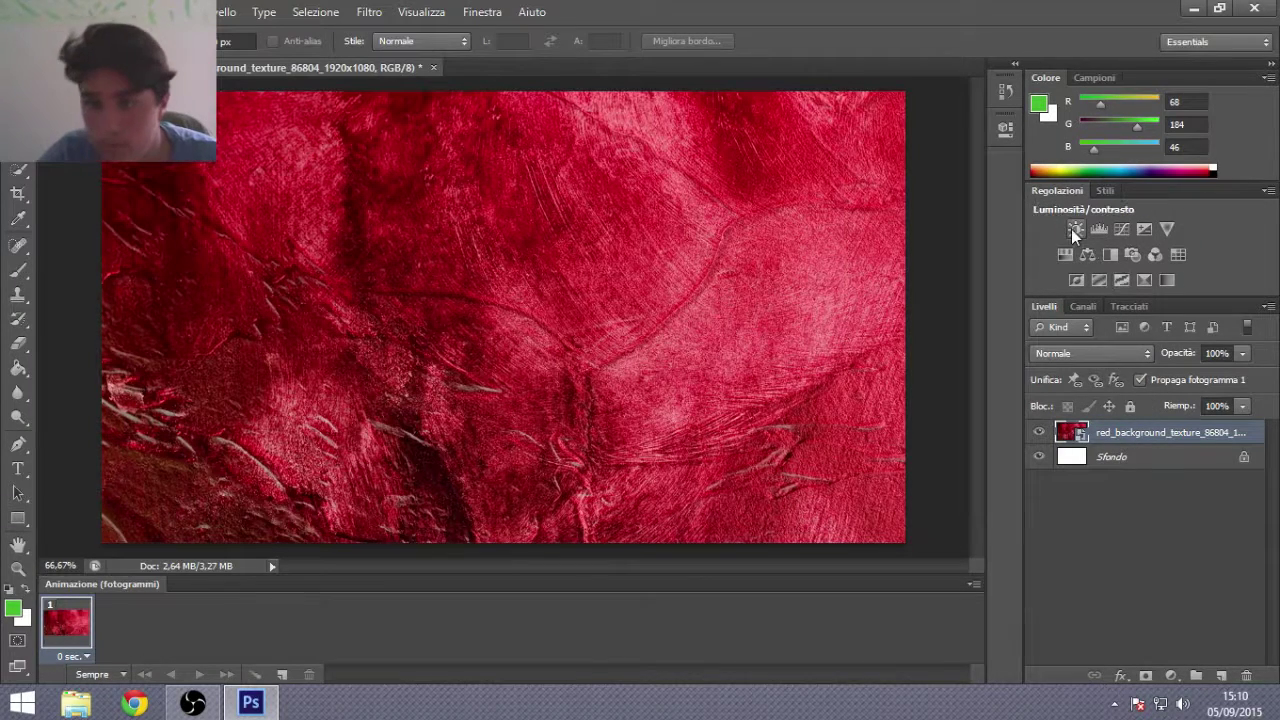
Step: Add a Brightness/Contrast adjustment layer with brightness 50 and contrast 4
{"action": "left_click", "coordinate": [1073, 229]}
{"action": "left_click_drag", "start_coordinate": [844, 221], "coordinate": [861, 219]}
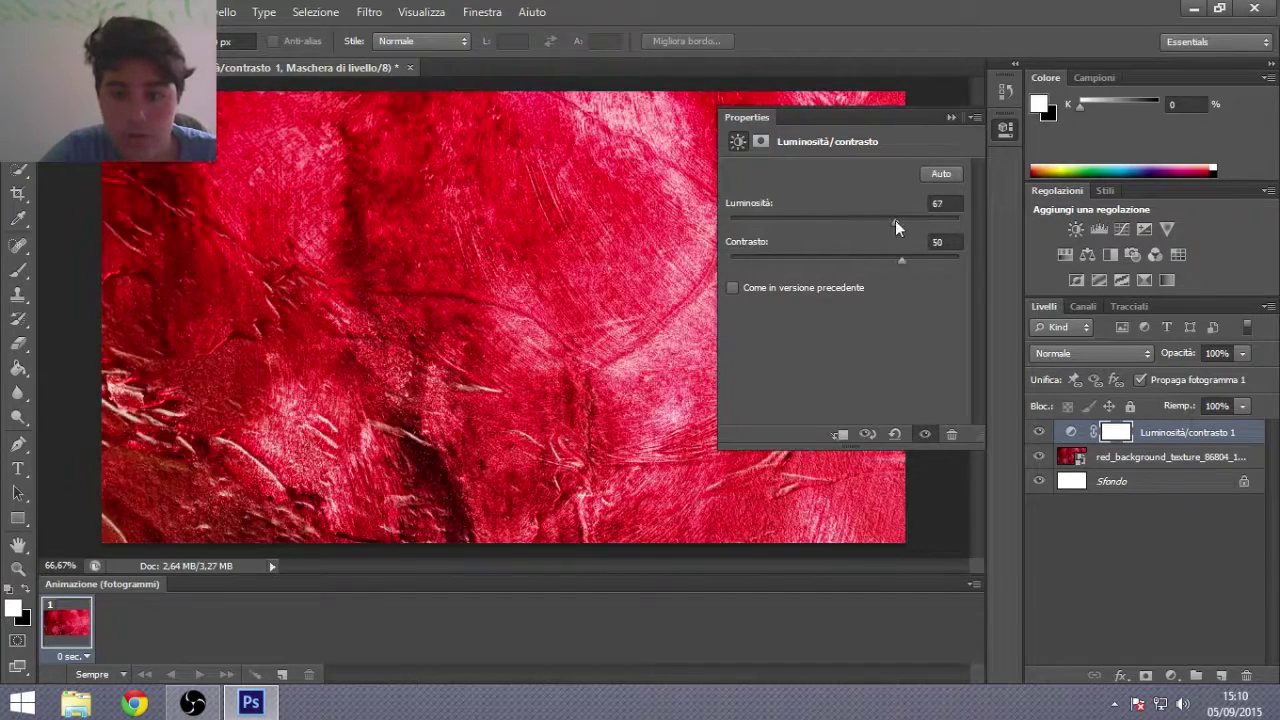
{"action": "mouse_move", "coordinate": [895, 220]}
{"action": "left_mouse_down"}
{"action": "mouse_move", "coordinate": [867, 219]}
{"action": "mouse_move", "coordinate": [849, 259]}
{"action": "mouse_move", "coordinate": [885, 219]}
{"action": "left_mouse_up"}
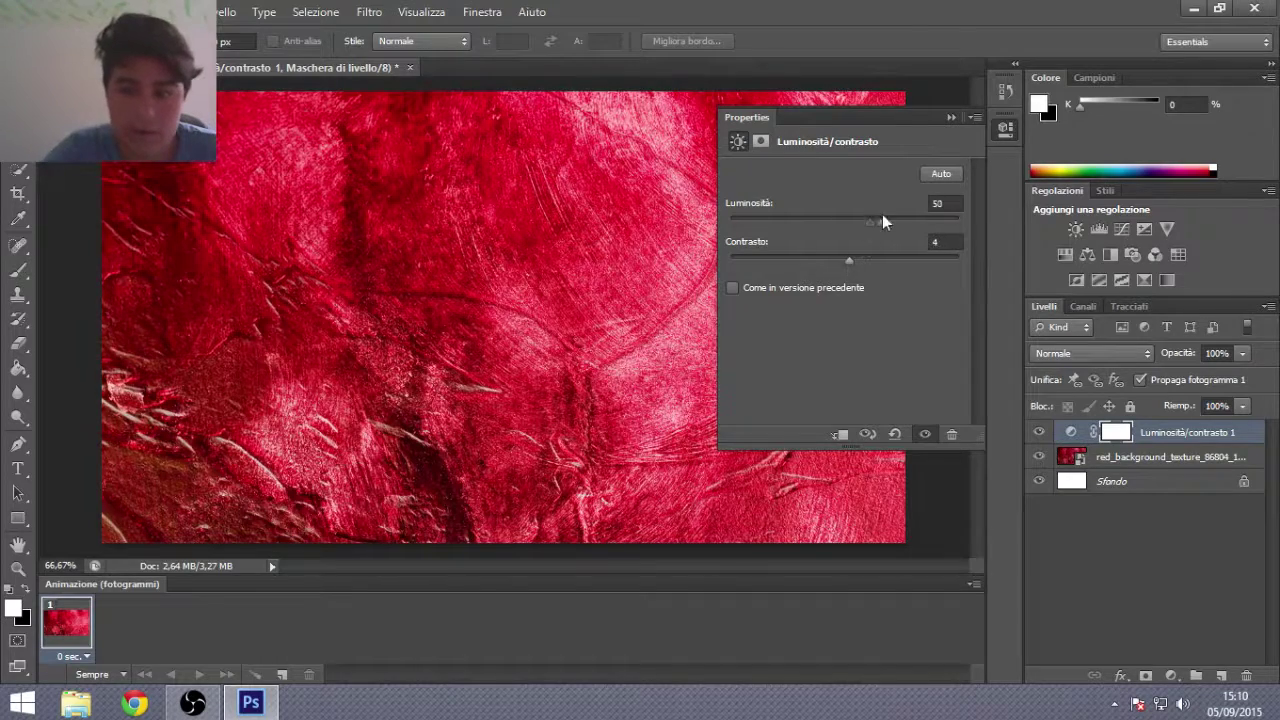
{"action": "left_click", "coordinate": [1003, 130]}
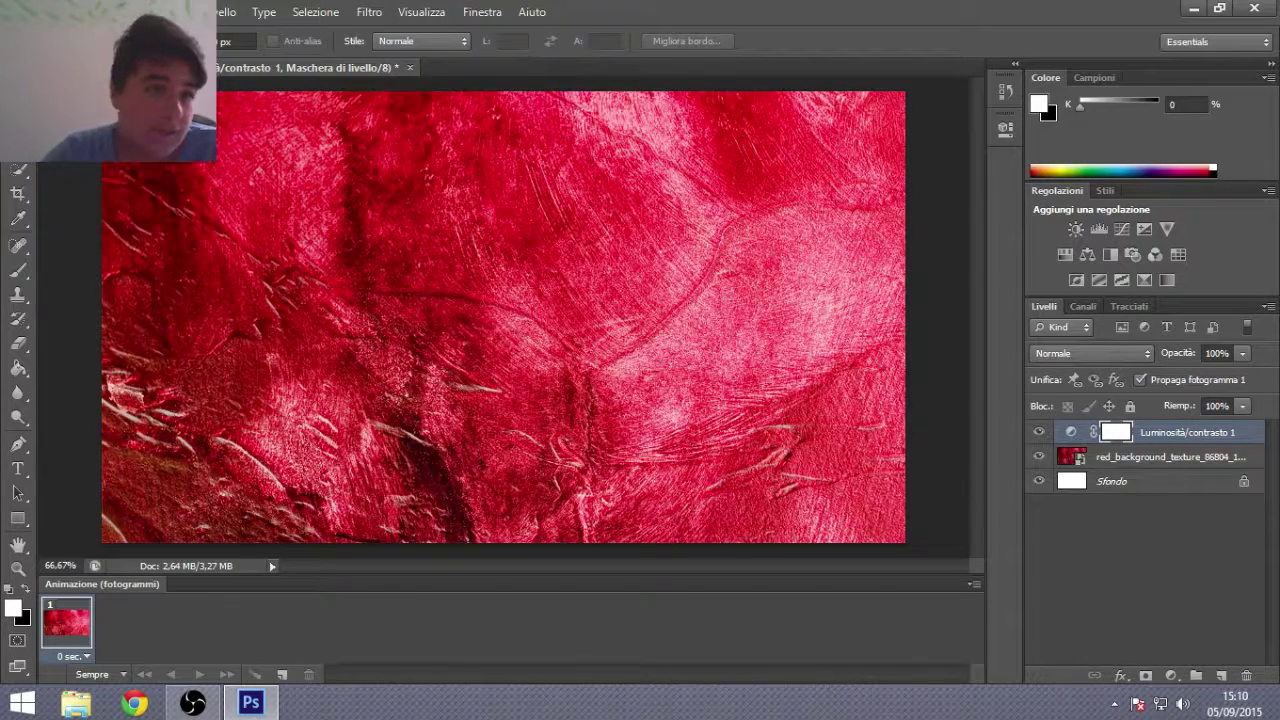
{"action": "left_click", "coordinate": [33, 11]}
{"action": "left_click", "coordinate": [73, 325]}
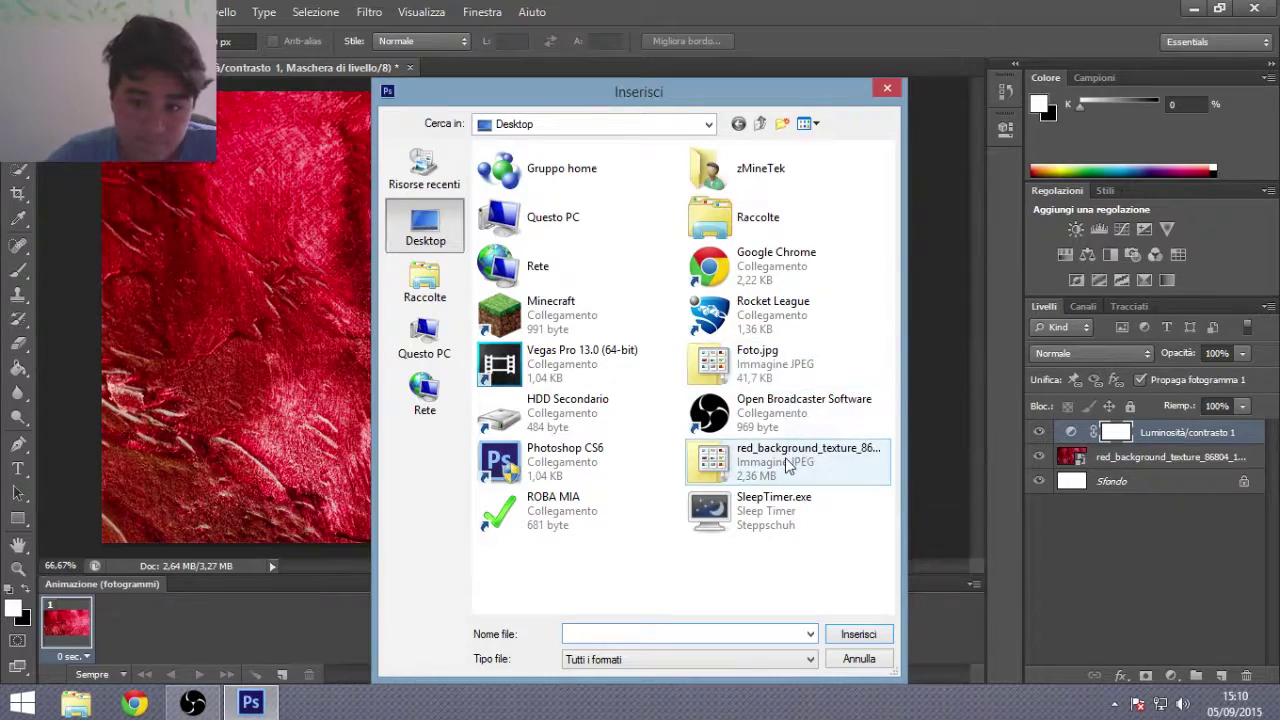
Step: Place Foto.jpg over the red texture, shifted slightly left of centre
{"action": "double_click", "coordinate": [758, 362]}
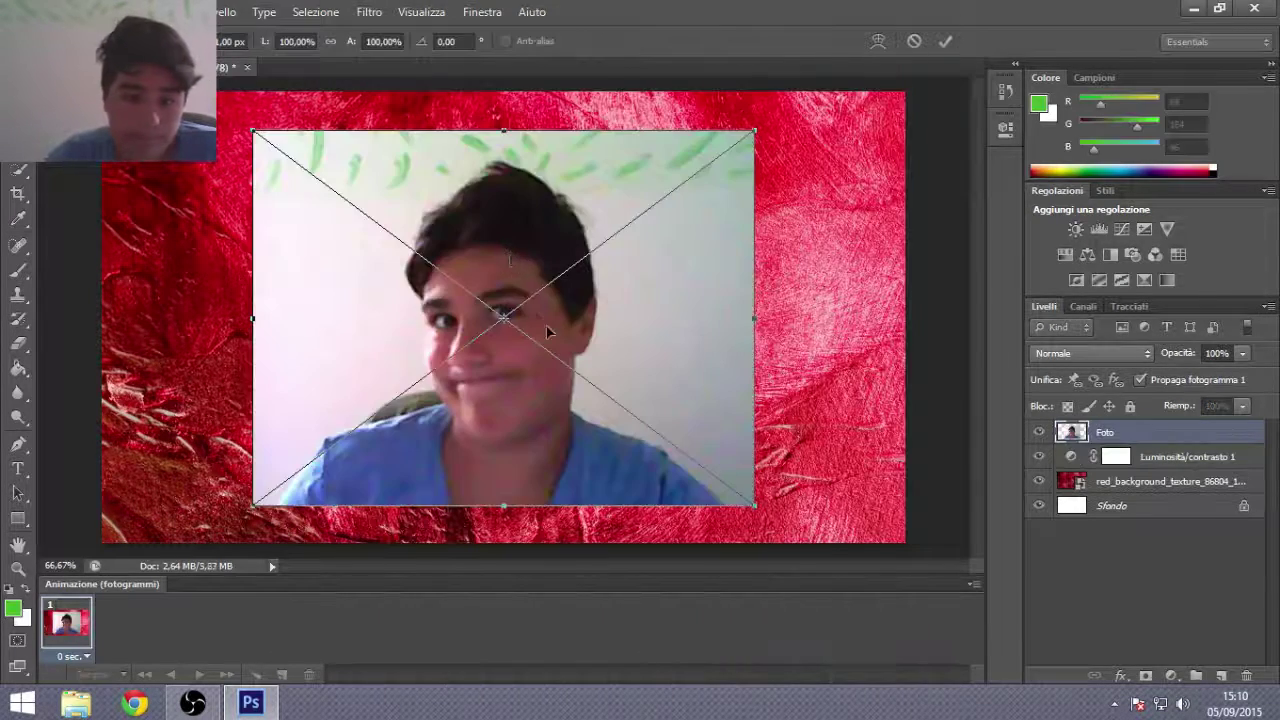
{"action": "left_click_drag", "start_coordinate": [546, 324], "coordinate": [503, 334]}
{"action": "key", "text": "Return"}
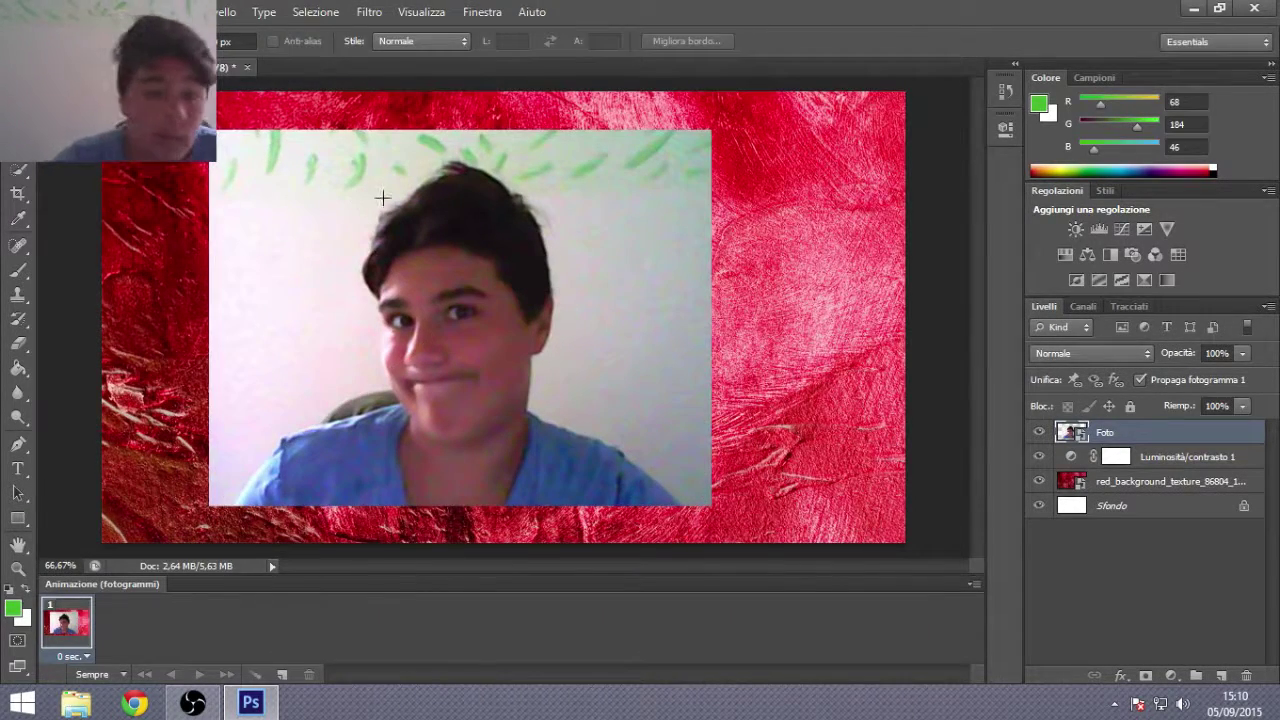
{"action": "left_click", "coordinate": [22, 174]}
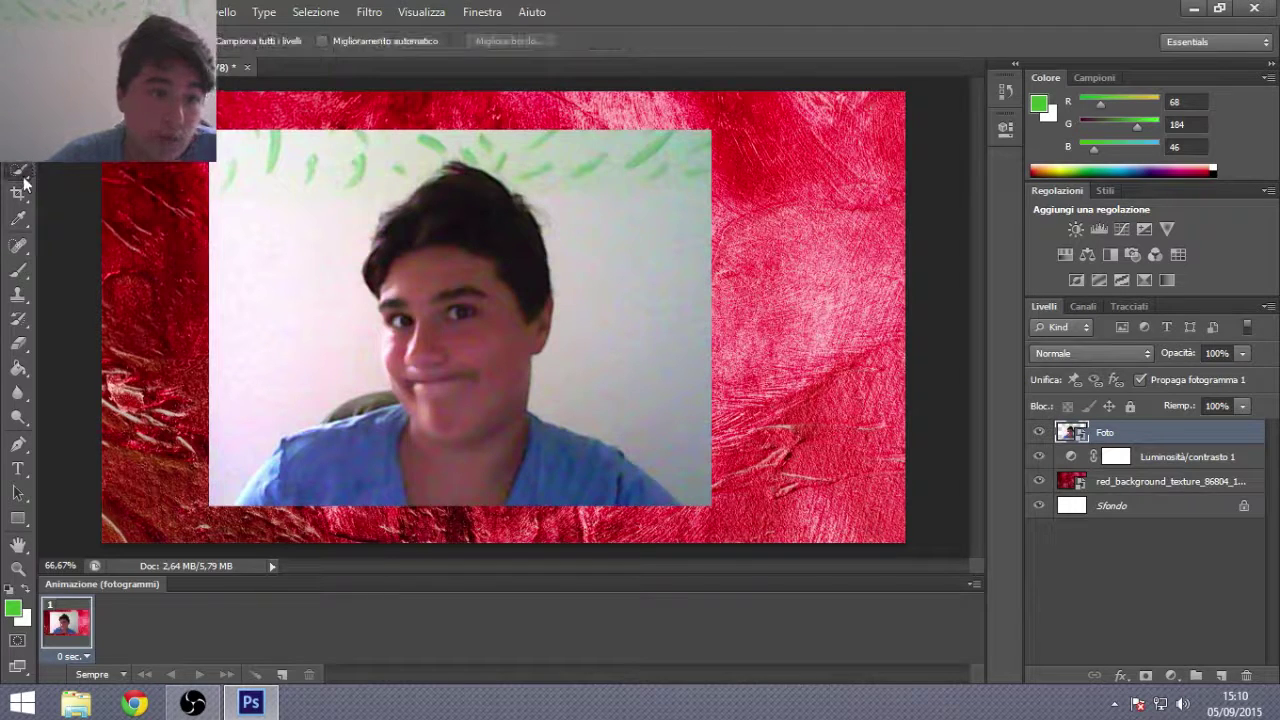
Step: Select the person with Quick Selection, from the hair down over shoulders and shirt
{"action": "right_click", "coordinate": [23, 178]}
{"action": "left_click", "coordinate": [130, 166]}
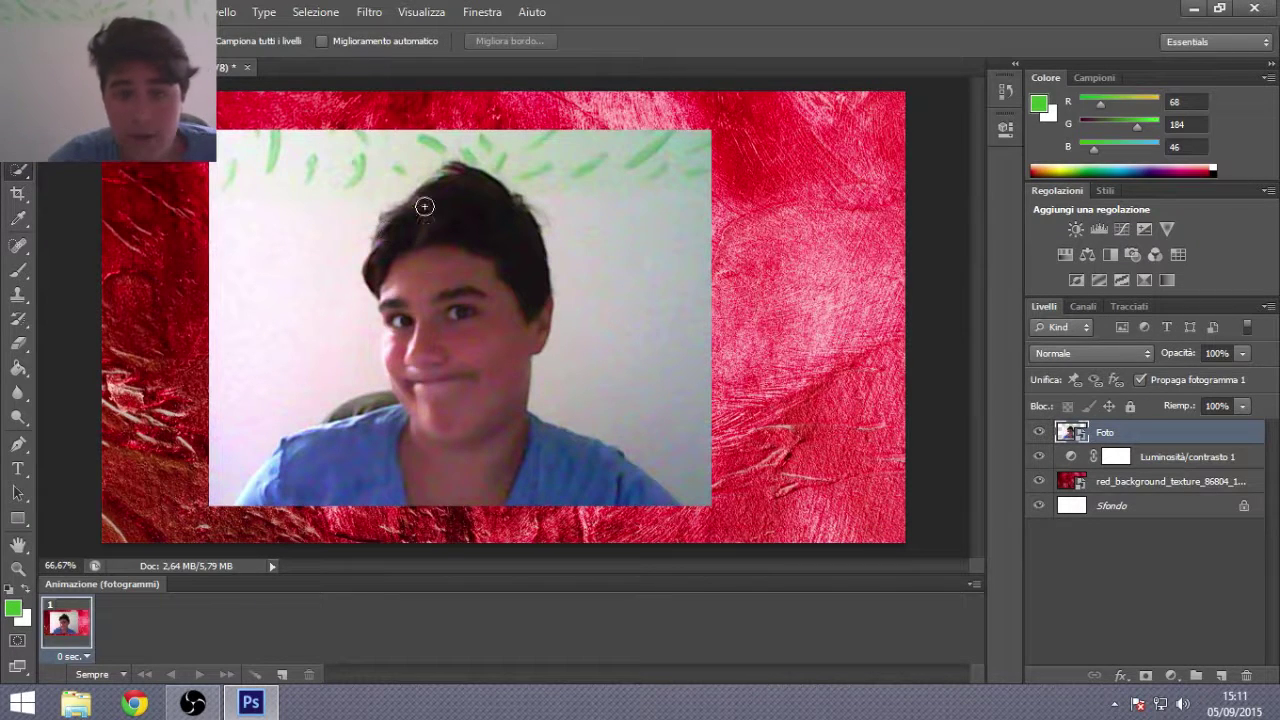
{"action": "mouse_move", "coordinate": [458, 188]}
{"action": "left_mouse_down"}
{"action": "mouse_move", "coordinate": [457, 217]}
{"action": "mouse_move", "coordinate": [427, 233]}
{"action": "mouse_move", "coordinate": [500, 251]}
{"action": "mouse_move", "coordinate": [519, 327]}
{"action": "mouse_move", "coordinate": [423, 323]}
{"action": "mouse_move", "coordinate": [393, 334]}
{"action": "mouse_move", "coordinate": [408, 370]}
{"action": "mouse_move", "coordinate": [390, 360]}
{"action": "left_mouse_up"}
{"action": "mouse_move", "coordinate": [422, 405]}
{"action": "left_mouse_down"}
{"action": "mouse_move", "coordinate": [457, 445]}
{"action": "mouse_move", "coordinate": [581, 488]}
{"action": "mouse_move", "coordinate": [665, 498]}
{"action": "left_mouse_up"}
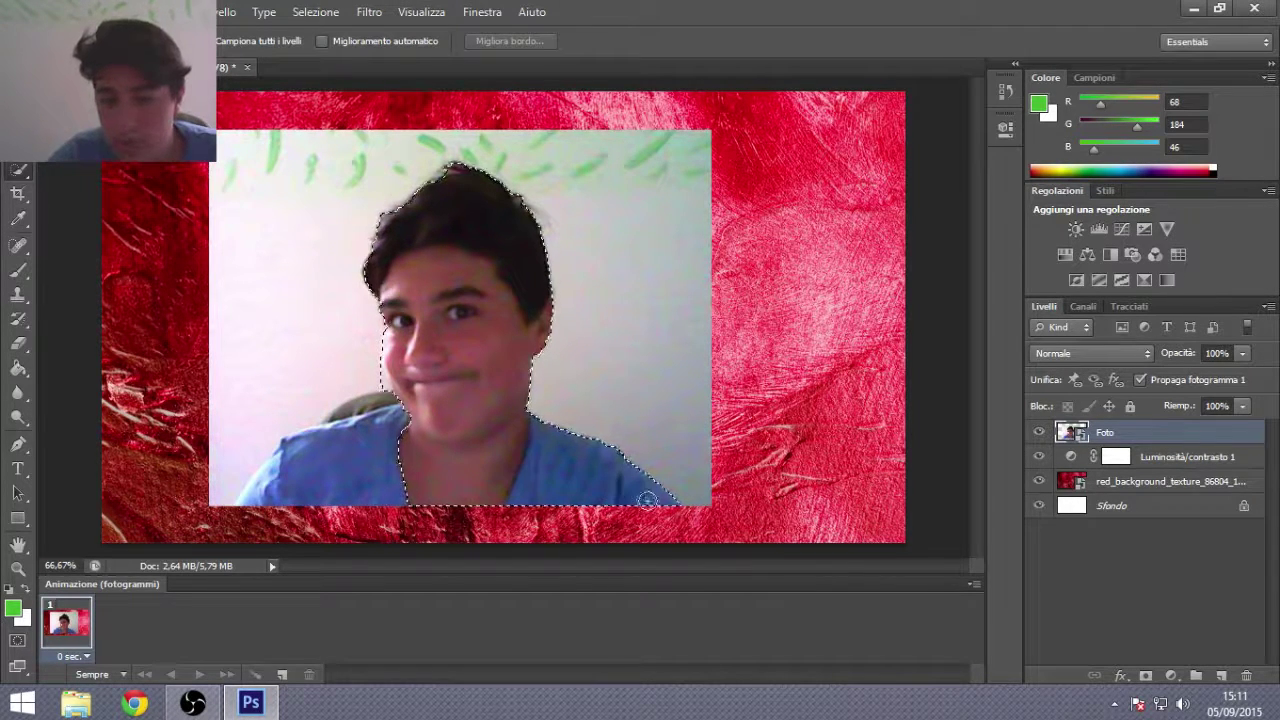
{"action": "mouse_move", "coordinate": [354, 457]}
{"action": "left_mouse_down"}
{"action": "mouse_move", "coordinate": [255, 488]}
{"action": "mouse_move", "coordinate": [312, 487]}
{"action": "left_mouse_up"}
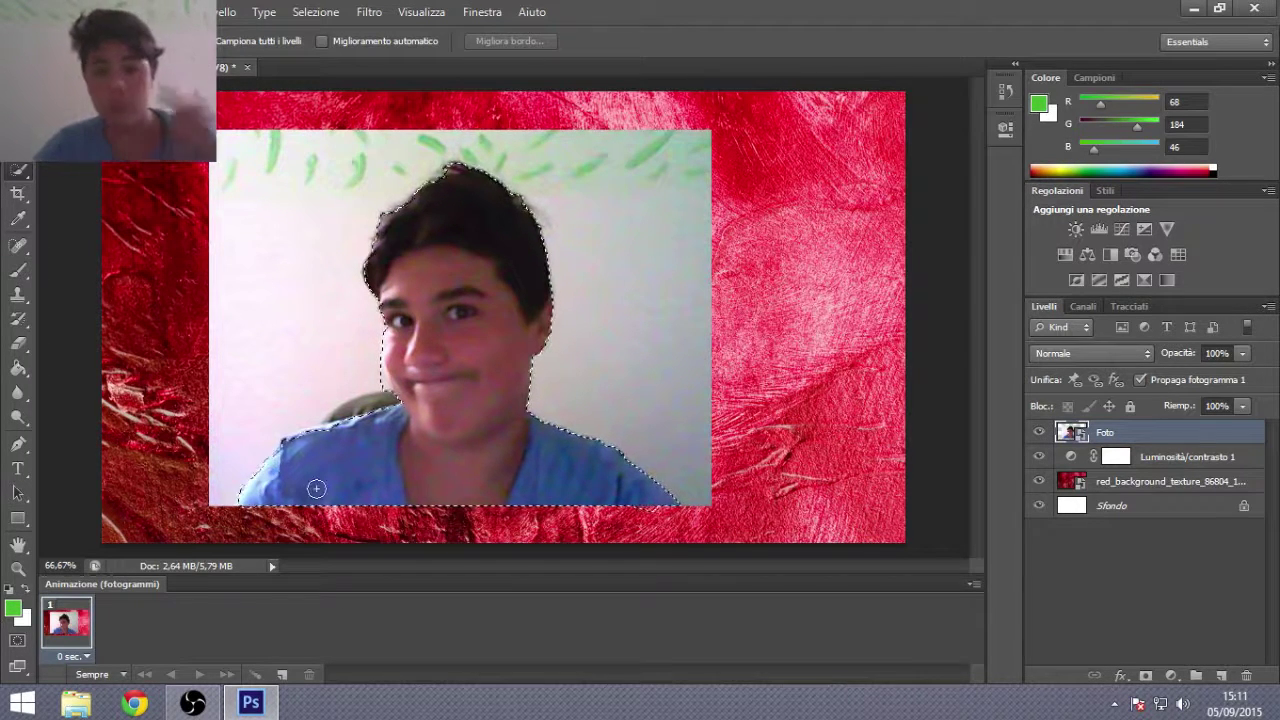
{"action": "left_click_drag", "start_coordinate": [396, 480], "coordinate": [391, 468]}
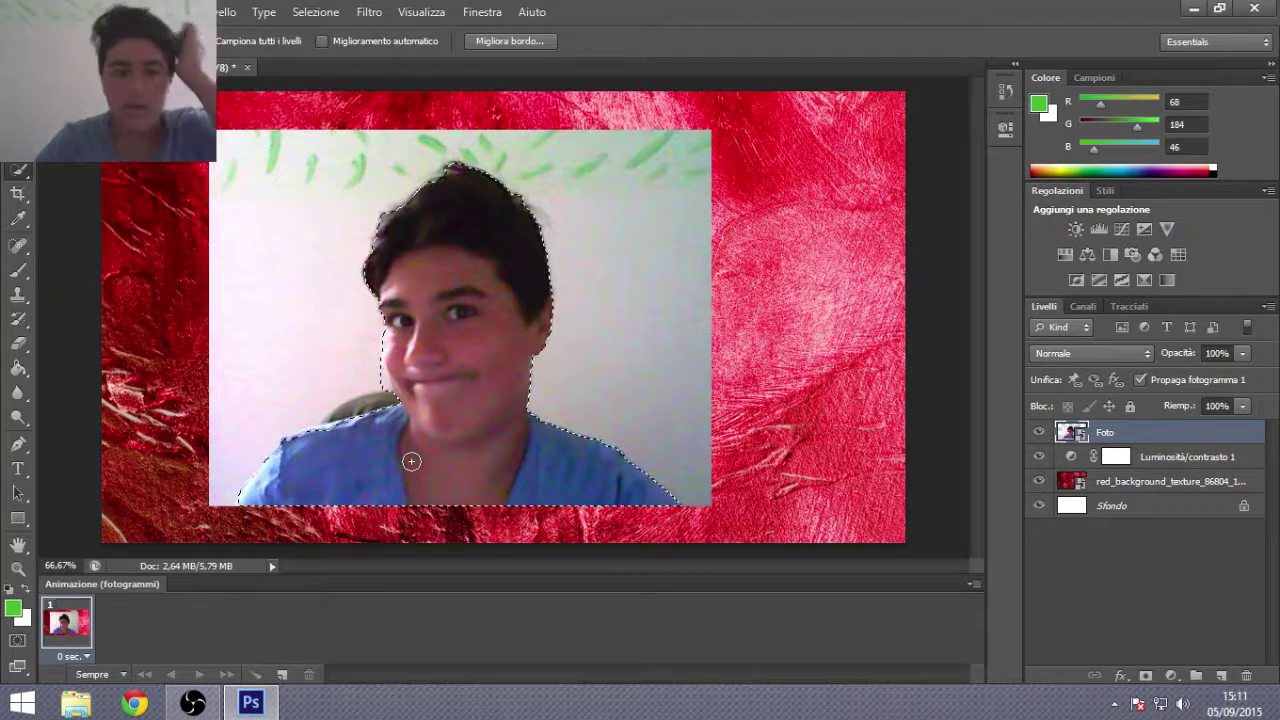
Step: Copy the person onto a new Livello 1 layer and delete the original Foto layer
{"action": "key", "text": "ctrl+c"}
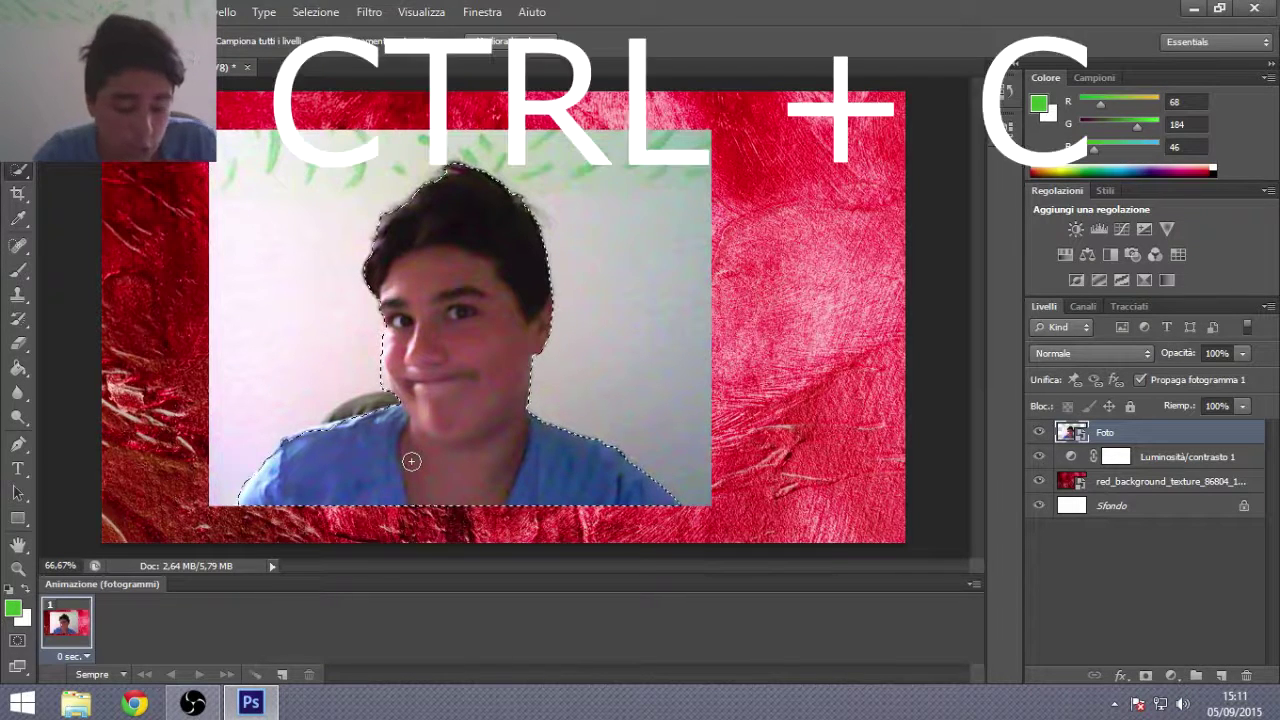
{"action": "key", "text": "ctrl+v"}
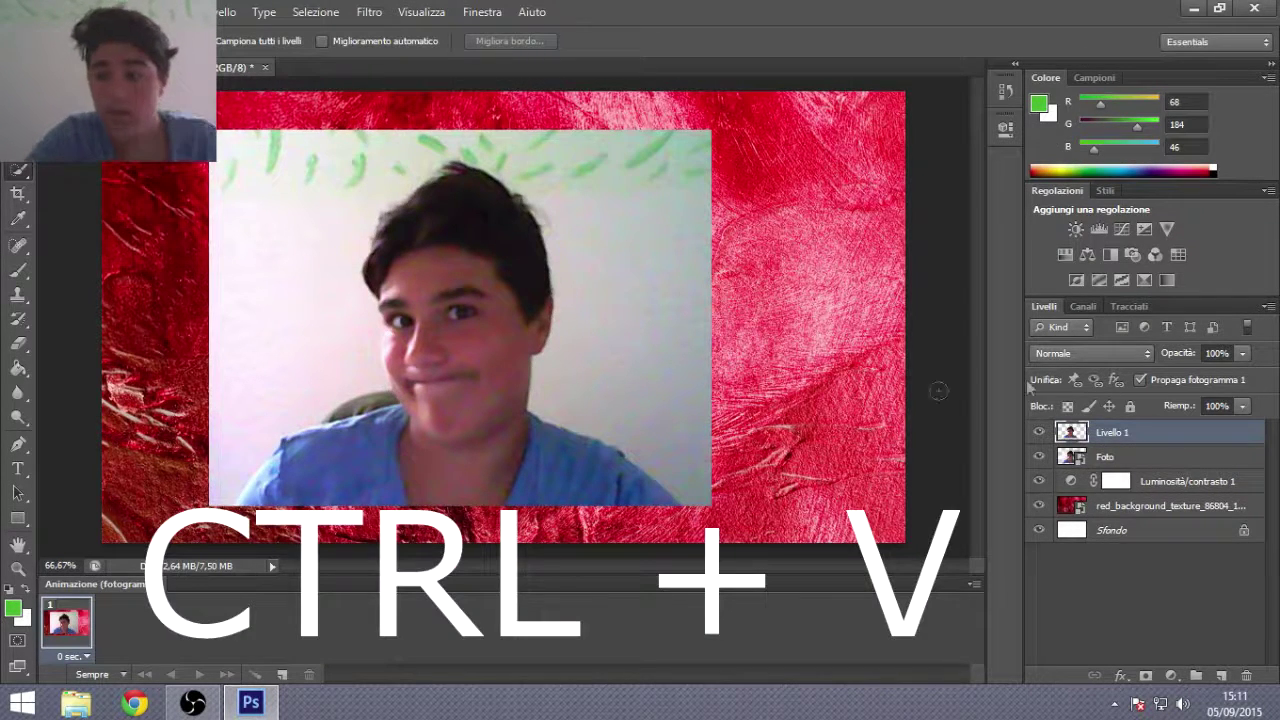
{"action": "left_click", "coordinate": [1115, 459]}
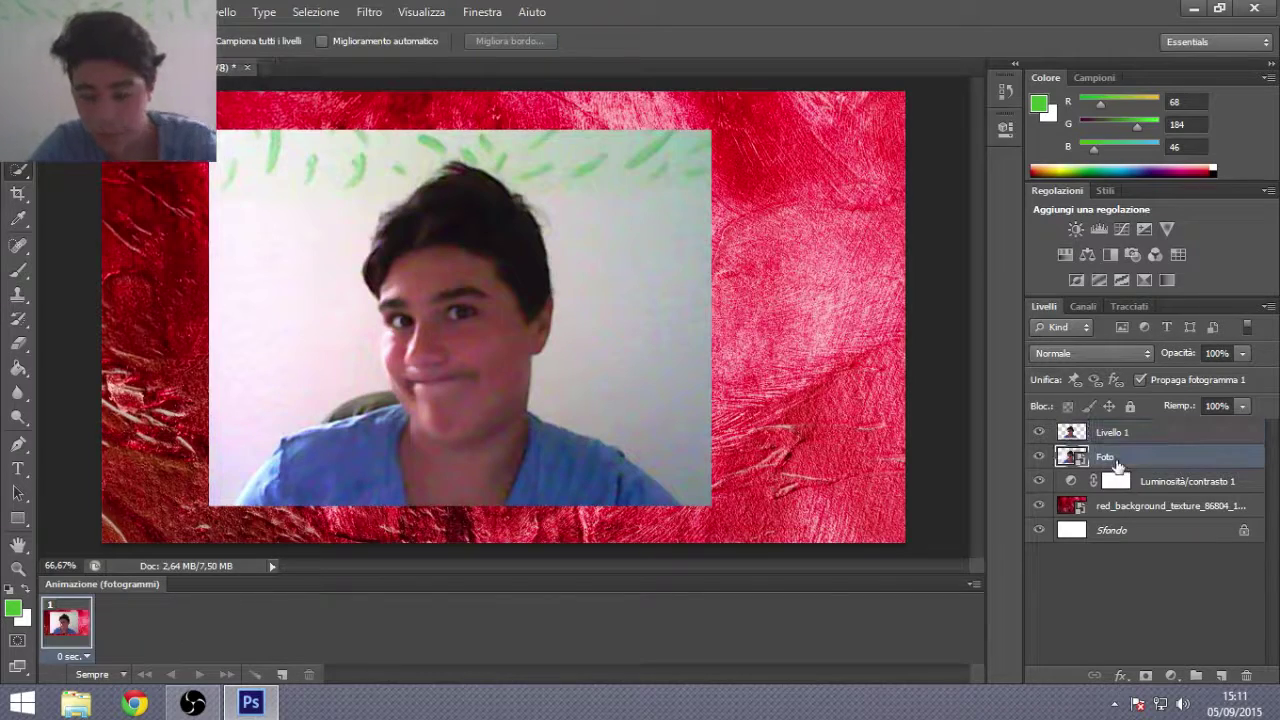
{"action": "key", "text": "Delete"}
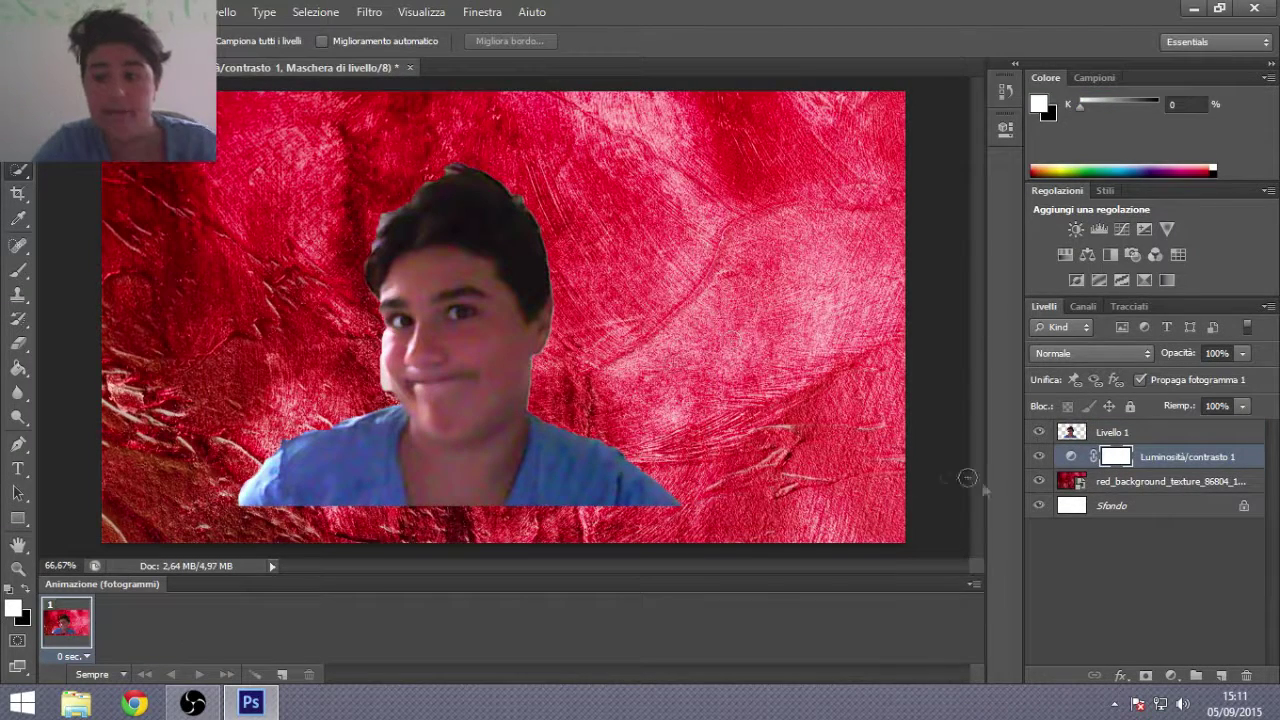
{"action": "left_click", "coordinate": [1118, 432]}
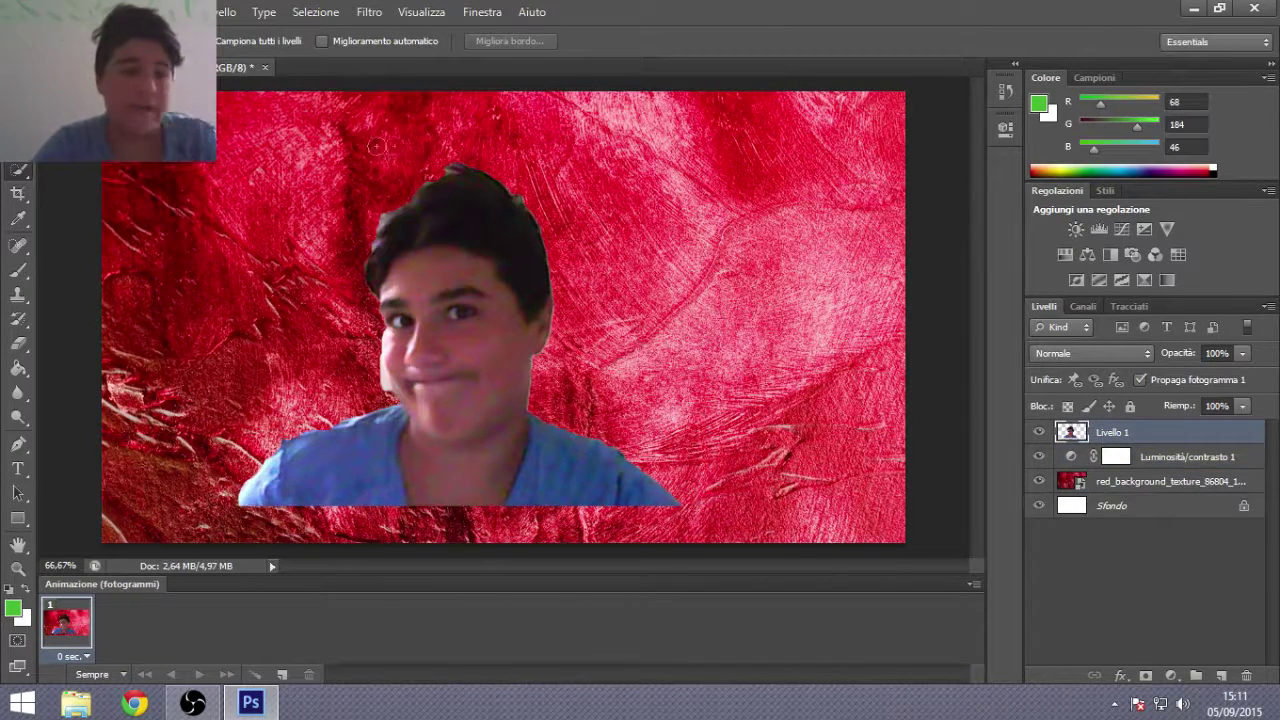
Step: Zoom in and erase stray edges along the cut-out's shirt with the Eraser
{"action": "left_click", "coordinate": [17, 345]}
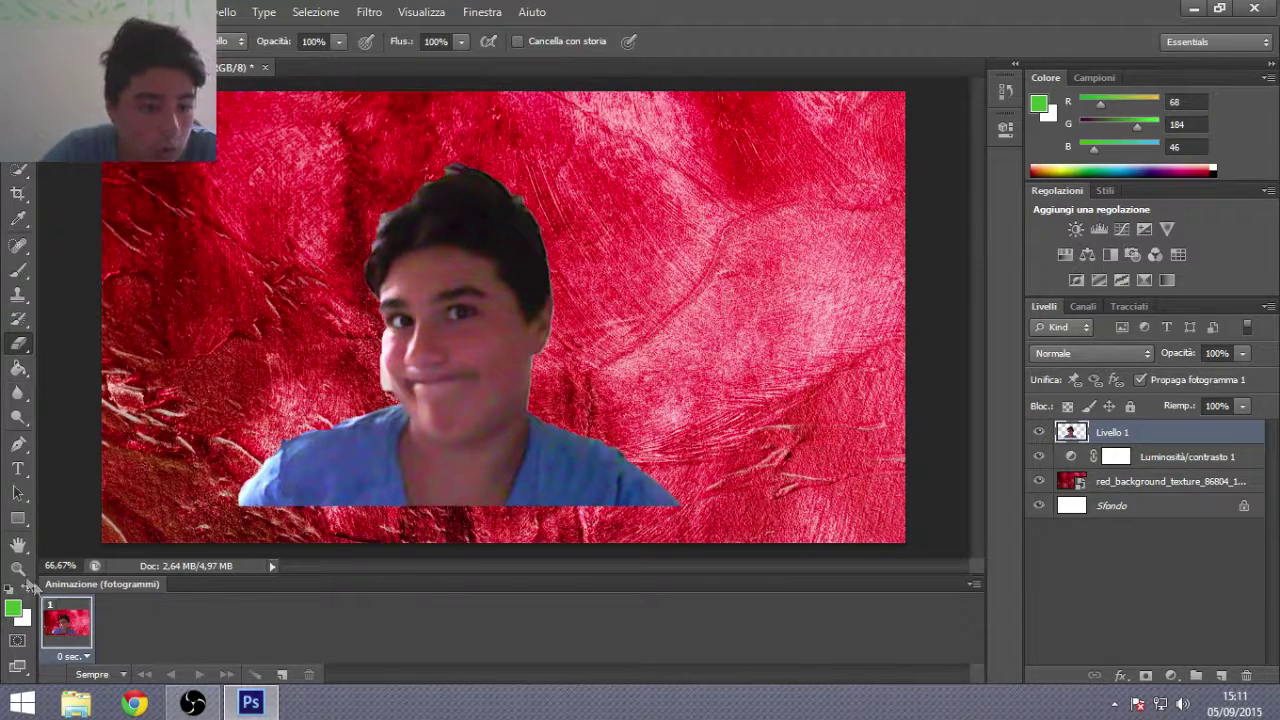
{"action": "key", "text": "ctrl+plus"}
{"action": "key", "text": "ctrl+plus"}
{"action": "scroll", "coordinate": [390, 351], "scroll_direction": "down", "scroll_amount": 3}
{"action": "scroll", "coordinate": [390, 351], "scroll_direction": "down", "scroll_amount": 3}
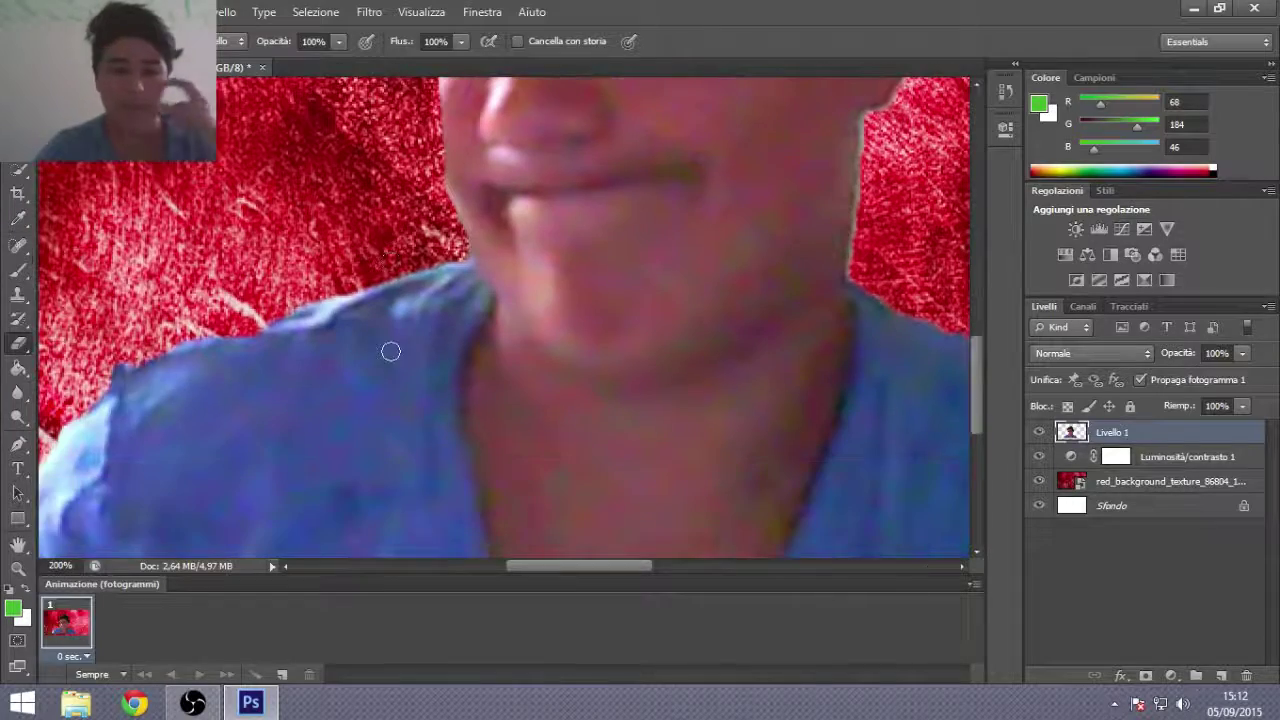
{"action": "scroll", "coordinate": [390, 351], "scroll_direction": "down", "scroll_amount": 1}
{"action": "scroll", "coordinate": [386, 349], "scroll_direction": "down", "scroll_amount": 2}
{"action": "scroll", "coordinate": [383, 331], "scroll_direction": "down", "scroll_amount": 1}
{"action": "scroll", "coordinate": [246, 306], "scroll_direction": "up", "scroll_amount": 2}
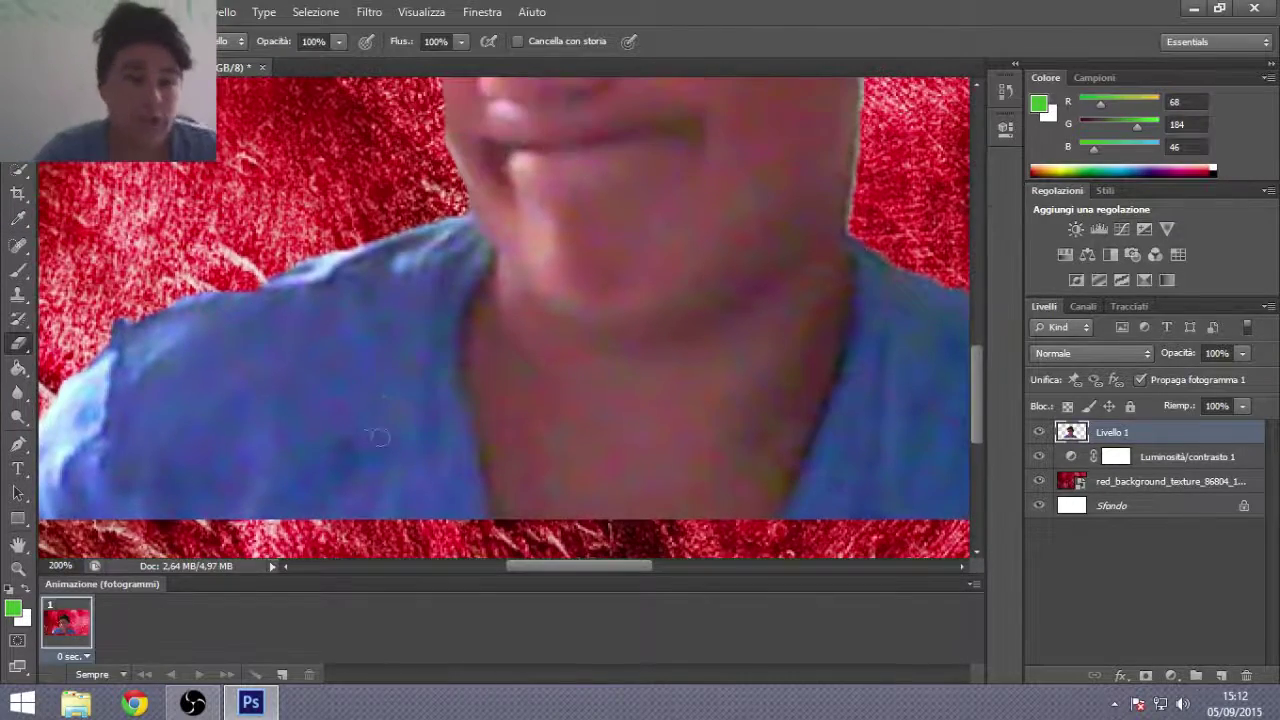
{"action": "left_click_drag", "start_coordinate": [558, 566], "coordinate": [519, 570]}
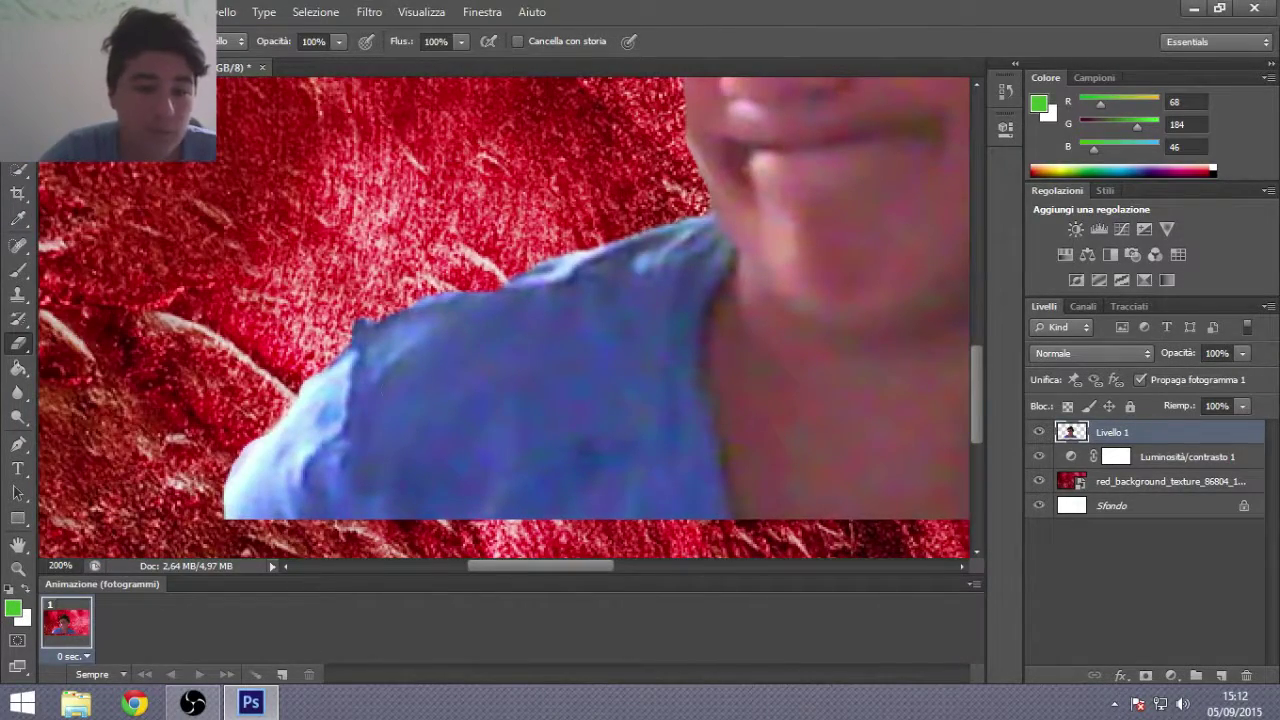
{"action": "key", "text": "ctrl+minus"}
{"action": "key", "text": "ctrl+minus"}
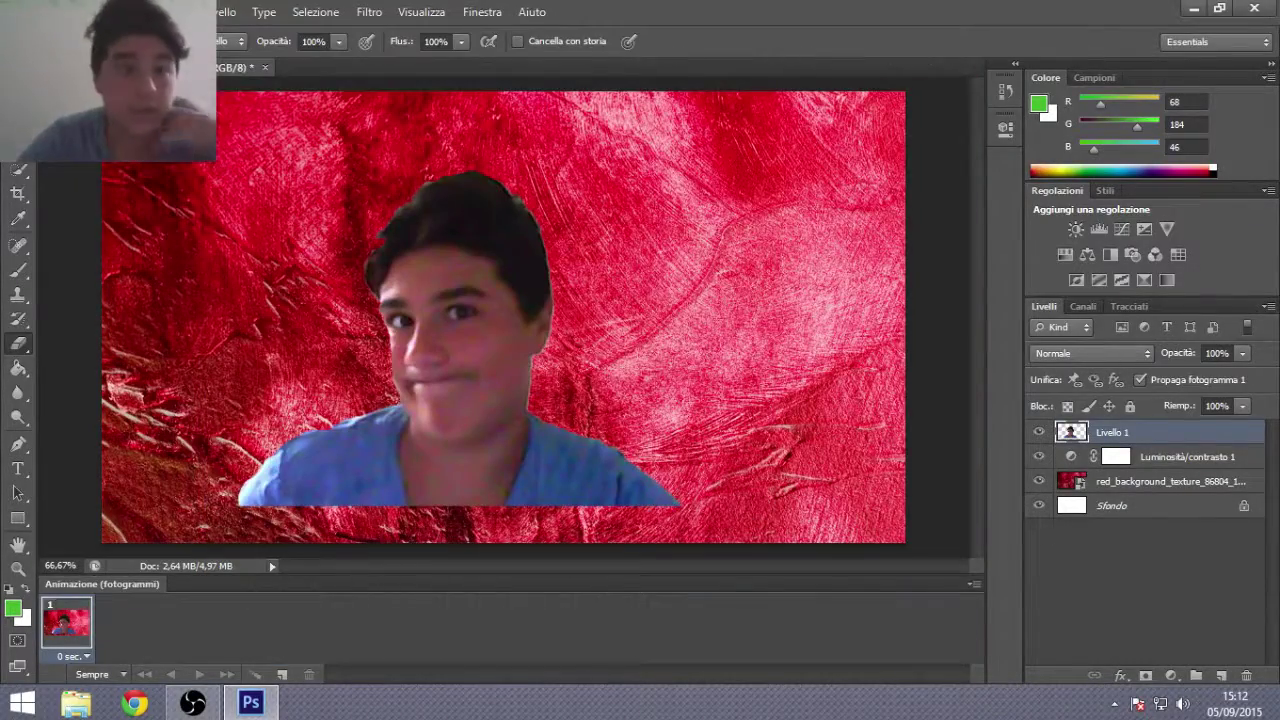
Step: Move the cut-out into the lower-left corner with Free Transform
{"action": "key", "text": "v"}
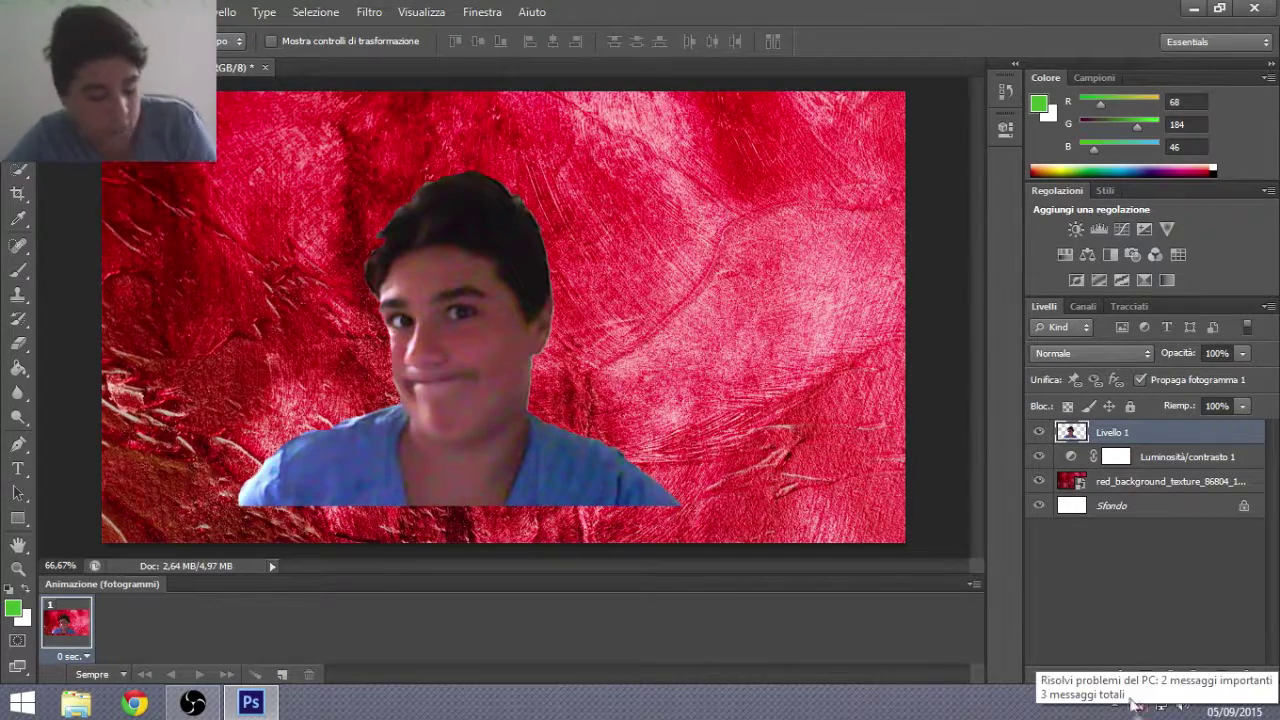
{"action": "key", "text": "ctrl+t"}
{"action": "left_click_drag", "start_coordinate": [476, 291], "coordinate": [306, 411]}
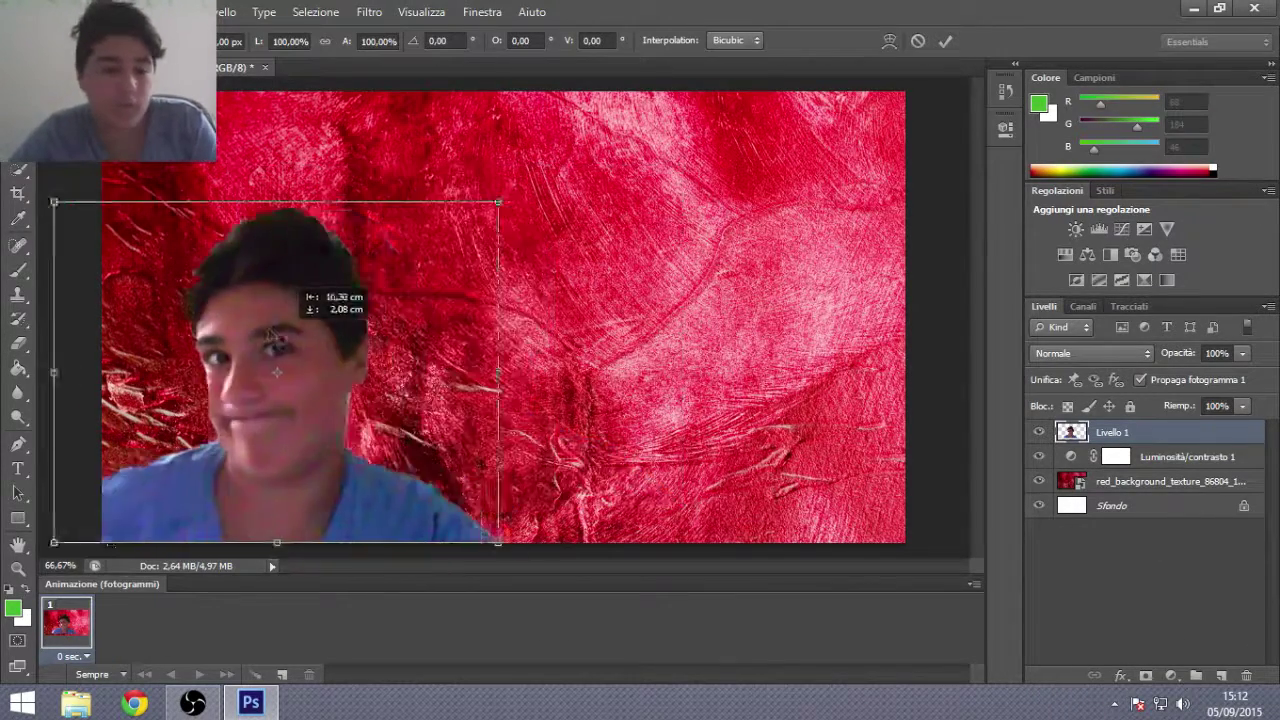
{"action": "key", "text": "Return"}
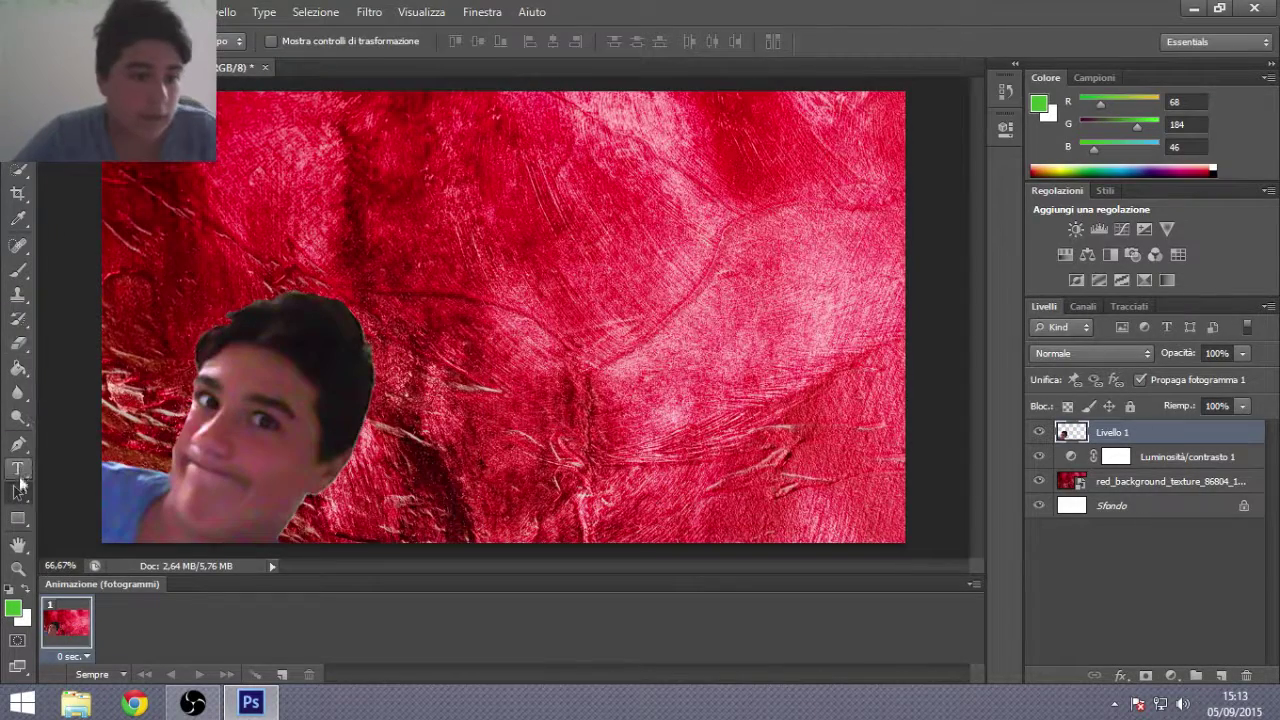
Step: Paste the green title 'Come fare una miniatura personalizzata' into a text box in the upper right
{"action": "left_click", "coordinate": [17, 468]}
{"action": "left_click_drag", "start_coordinate": [369, 142], "coordinate": [851, 336]}
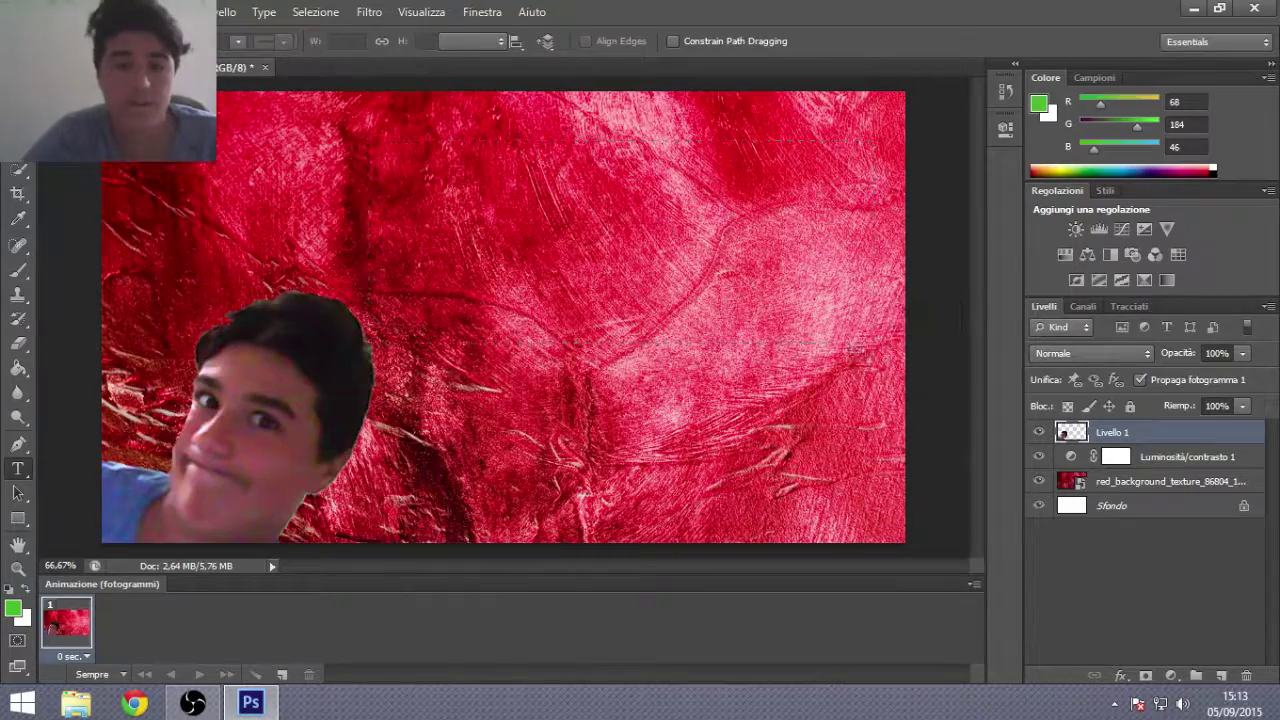
{"action": "type", "text": "Come fare una miniatura personalizzata"}
{"action": "left_click_drag", "start_coordinate": [697, 367], "coordinate": [800, 368]}
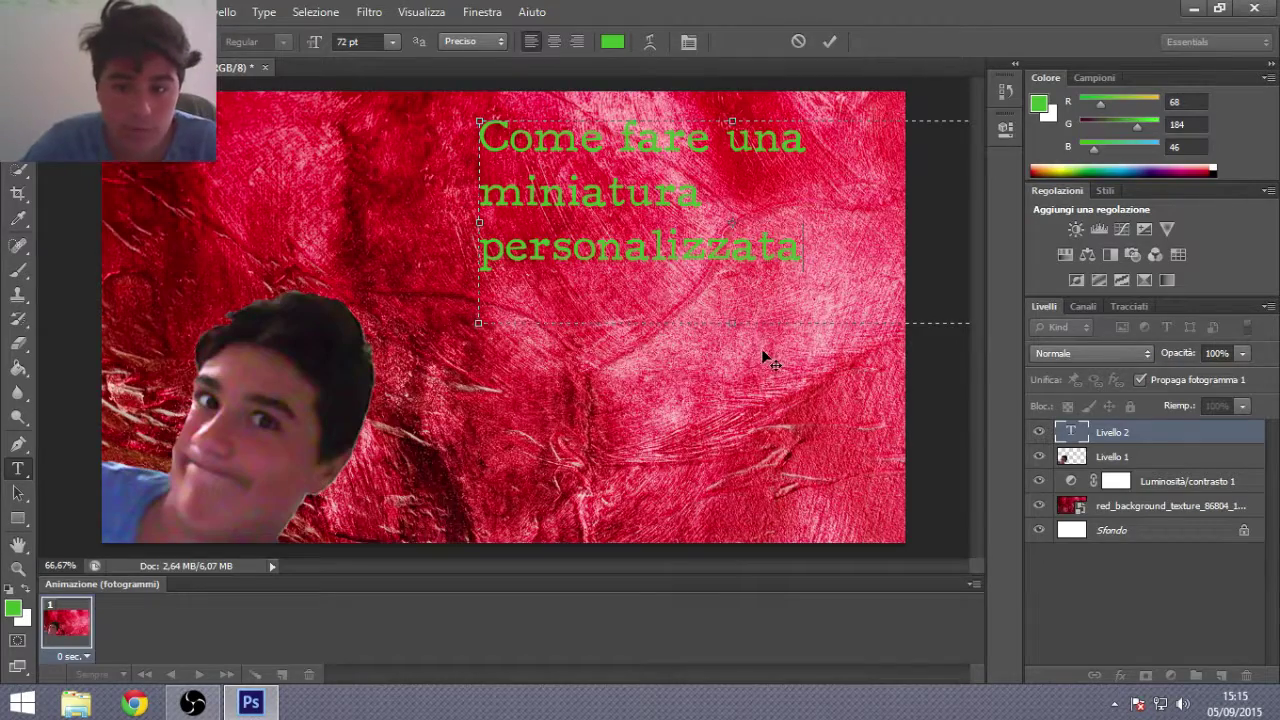
{"action": "left_click_drag", "start_coordinate": [699, 351], "coordinate": [826, 347]}
{"action": "key", "text": "ctrl+Up"}
{"action": "key", "text": "ctrl+Up"}
{"action": "key", "text": "ctrl+Up"}
{"action": "key", "text": "ctrl+Up"}
{"action": "key", "text": "ctrl+Up"}
{"action": "key", "text": "ctrl+Up"}
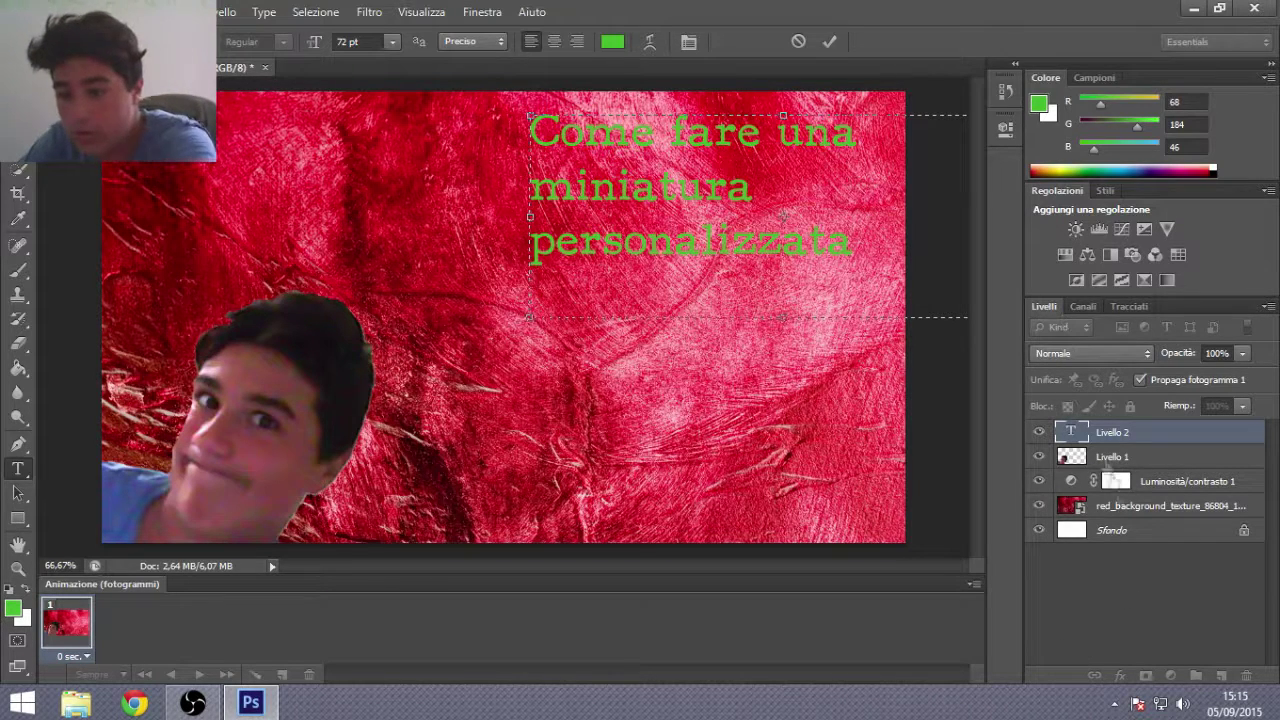
{"action": "left_click", "coordinate": [1130, 601]}
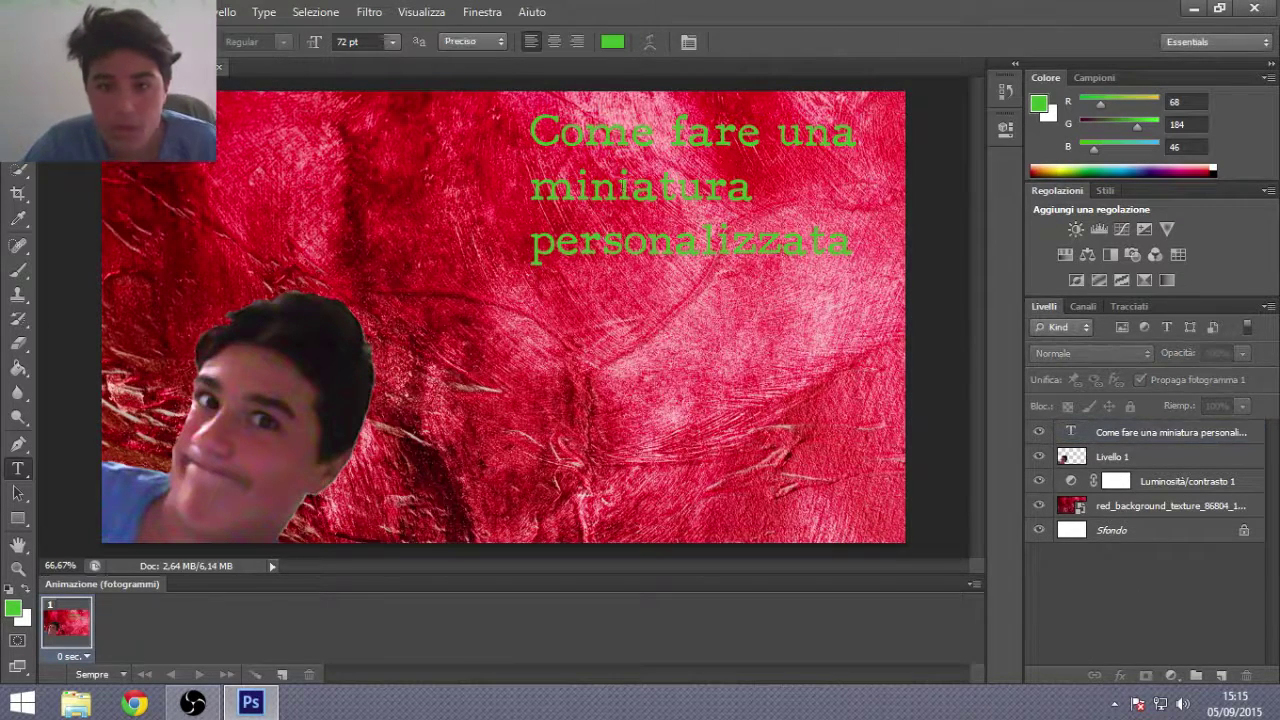
Step: Open Blending Options for the title text layer and add a Stroke outline
{"action": "left_click", "coordinate": [1142, 433]}
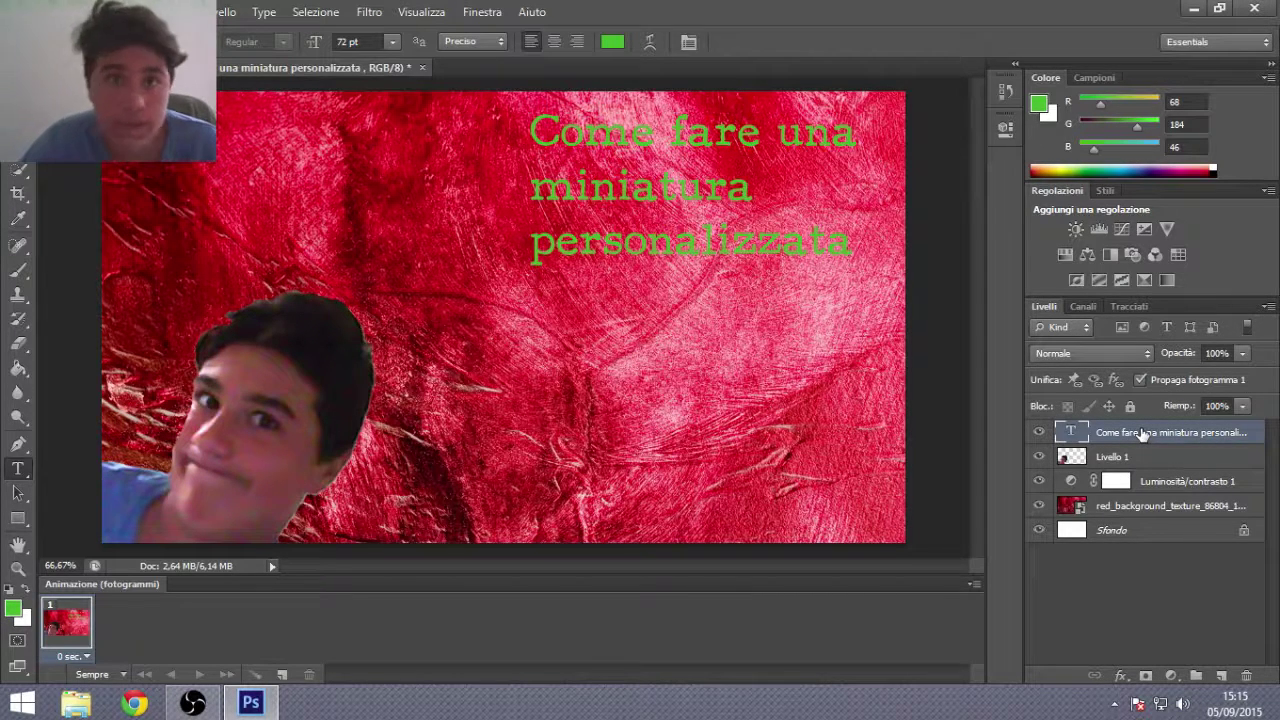
{"action": "right_click", "coordinate": [1142, 433]}
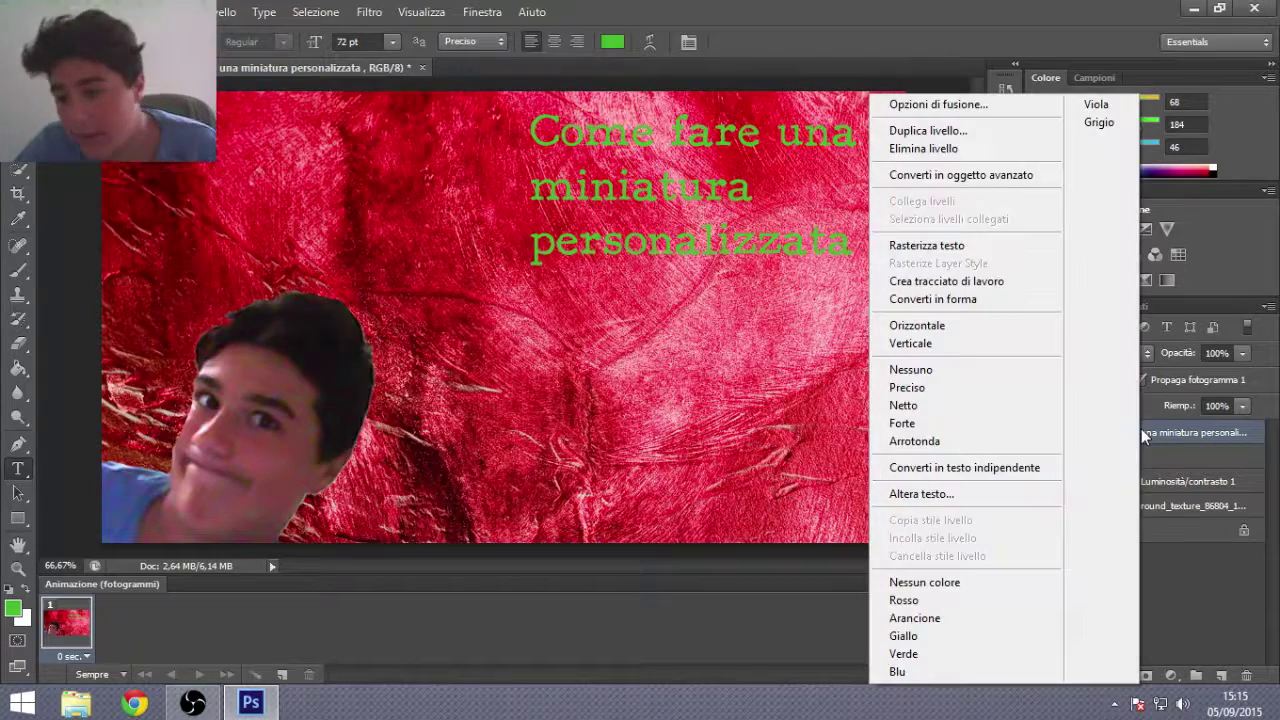
{"action": "left_click", "coordinate": [962, 107]}
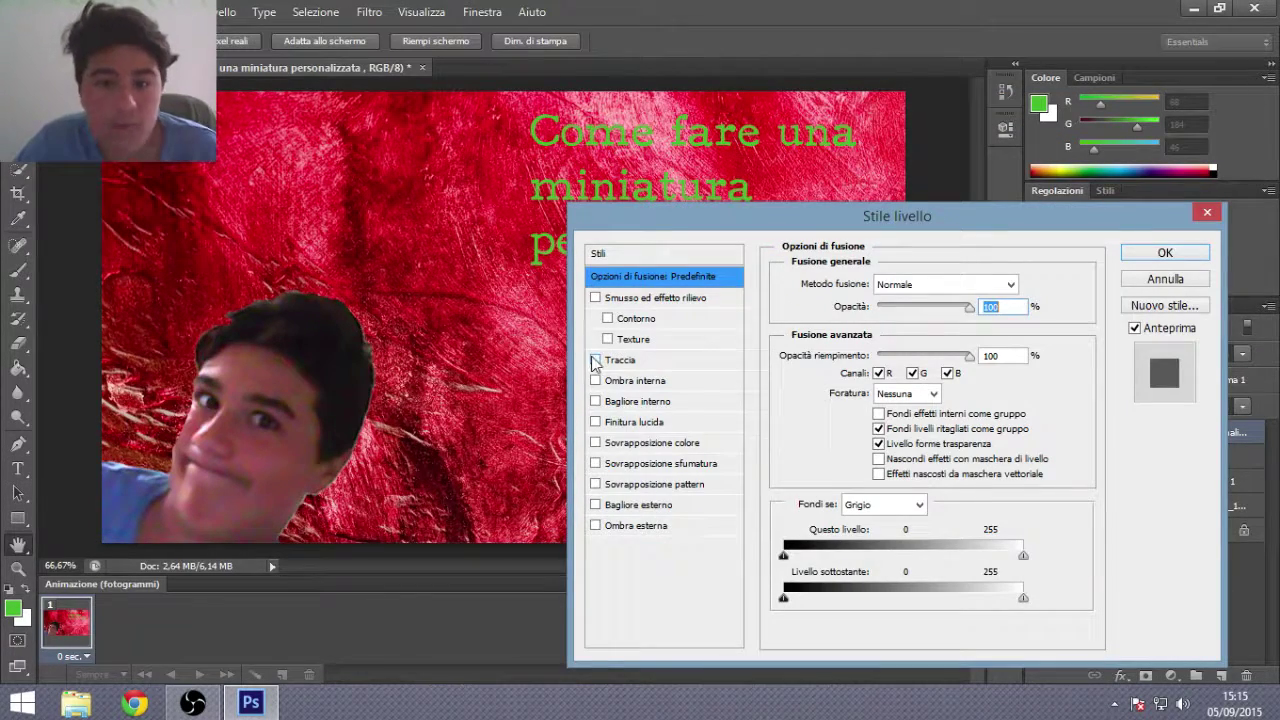
{"action": "left_click", "coordinate": [595, 360]}
{"action": "left_click_drag", "start_coordinate": [824, 228], "coordinate": [620, 254]}
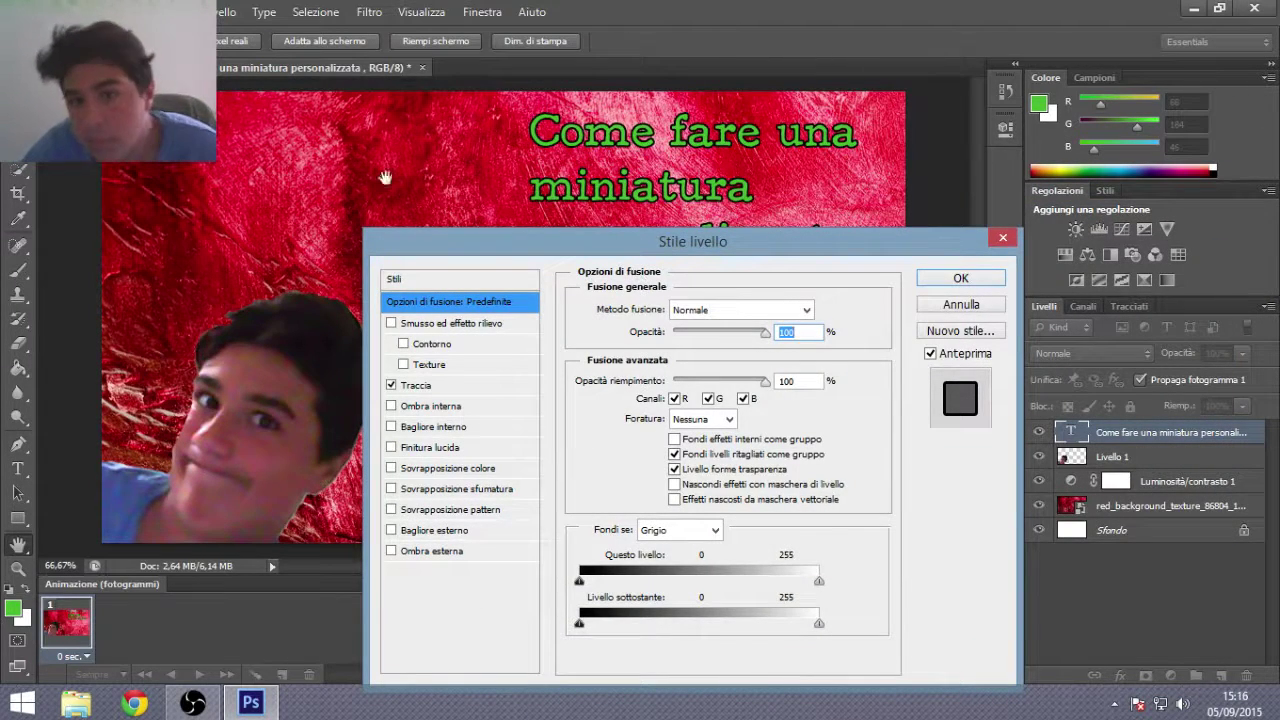
Step: Add an Inner Shadow at about 54% opacity and an Inner Glow, then apply the effects
{"action": "left_click", "coordinate": [392, 406]}
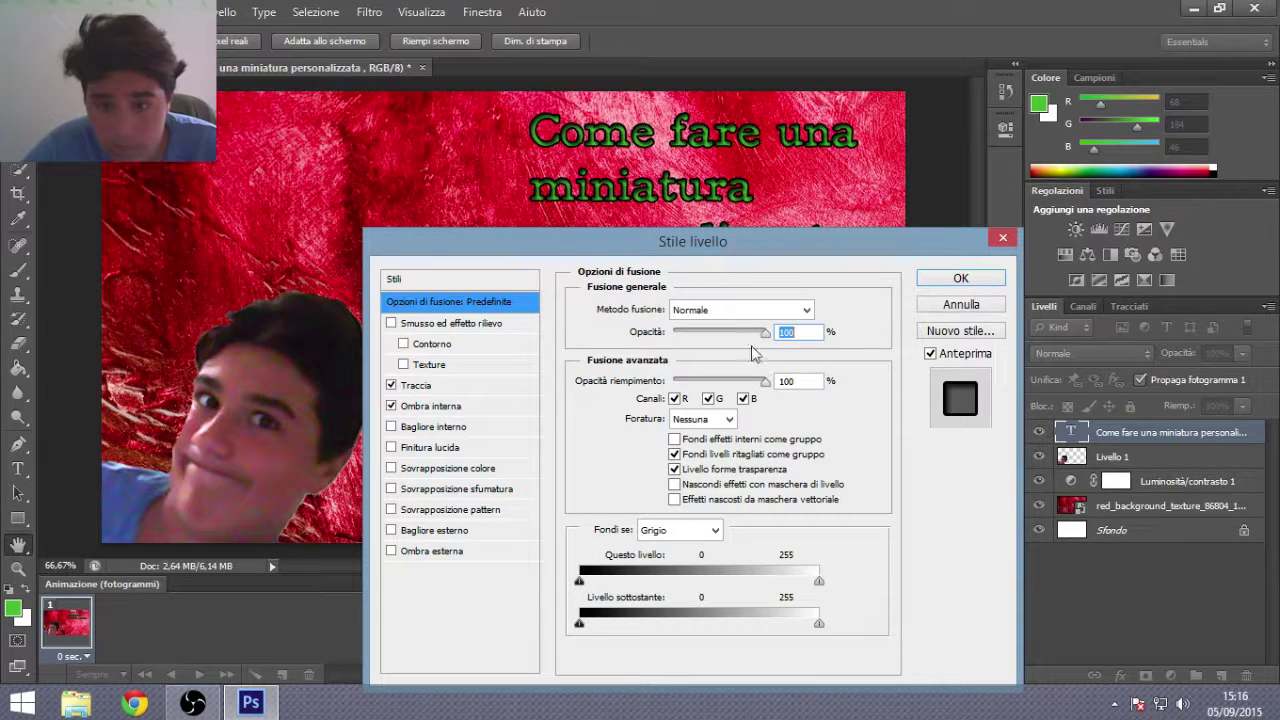
{"action": "left_click_drag", "start_coordinate": [755, 336], "coordinate": [778, 360]}
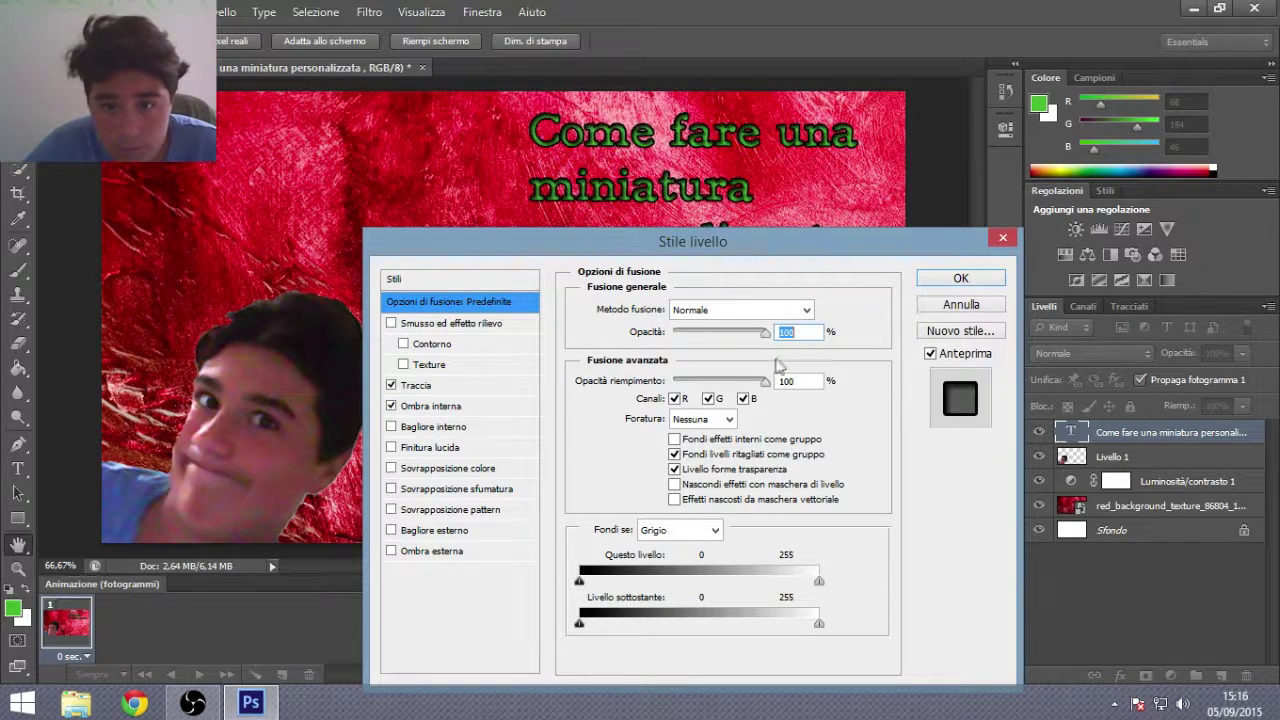
{"action": "left_click", "coordinate": [443, 405]}
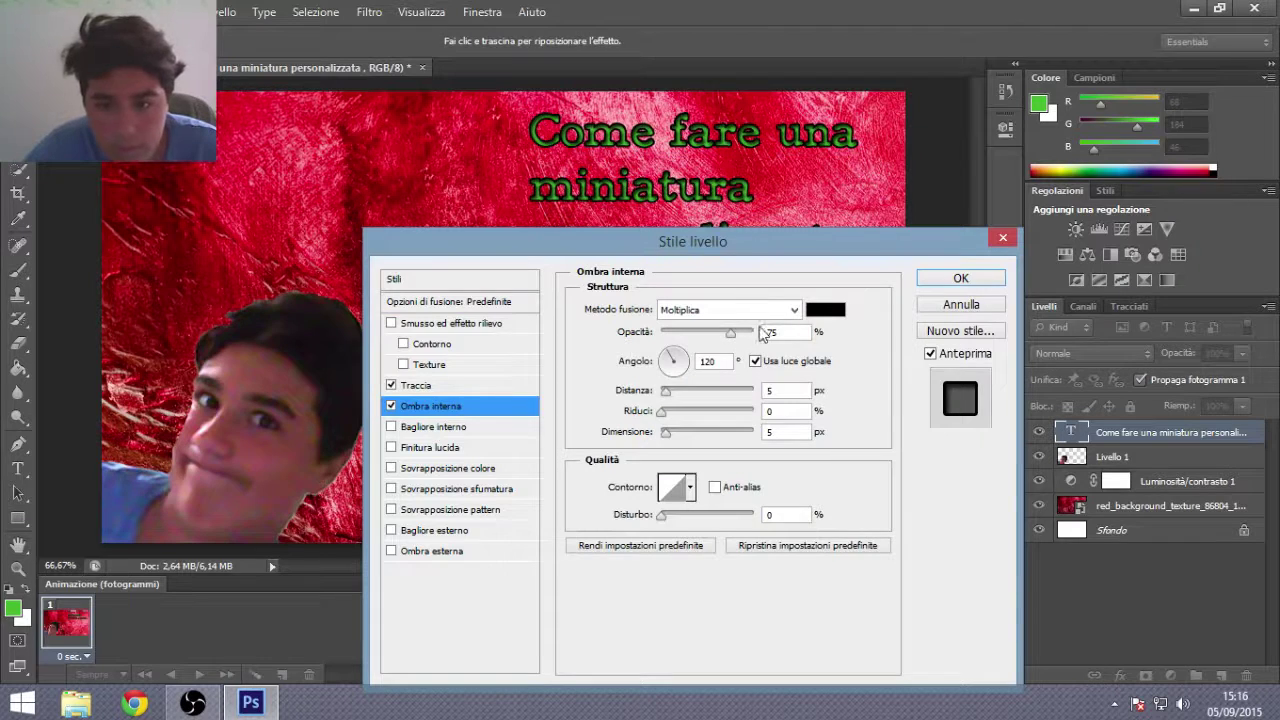
{"action": "left_click_drag", "start_coordinate": [729, 333], "coordinate": [711, 327]}
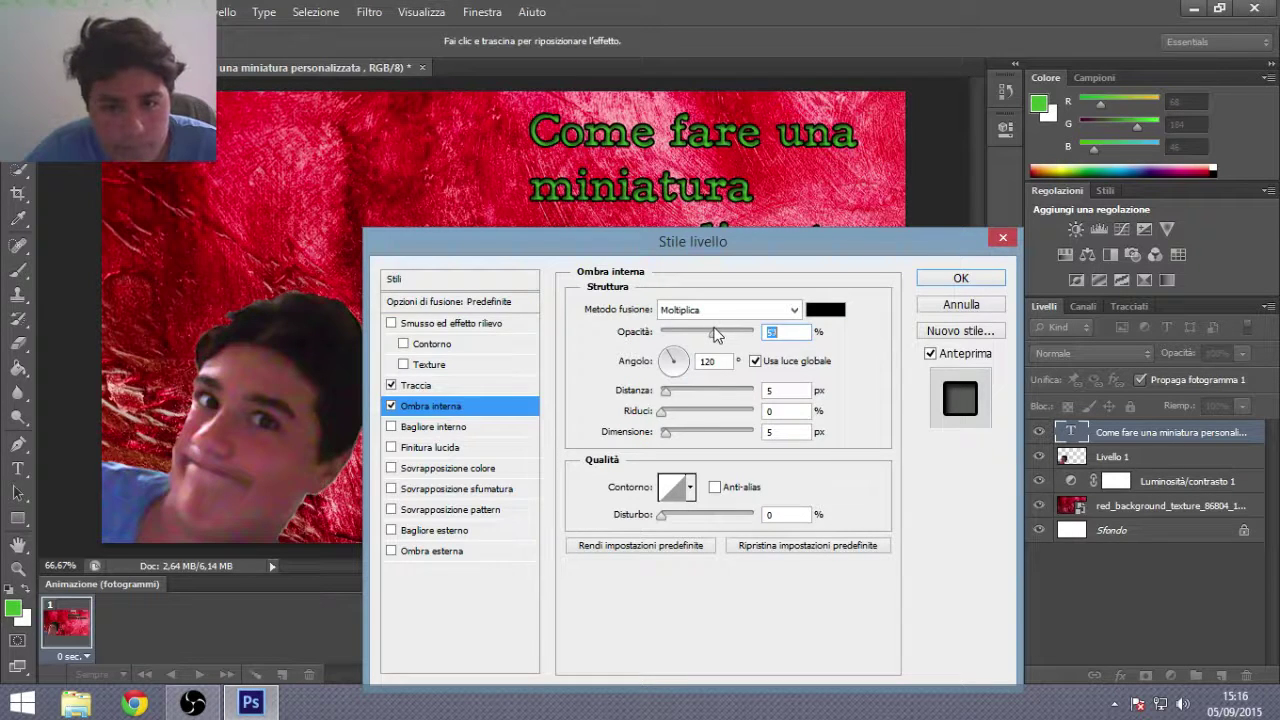
{"action": "left_click", "coordinate": [392, 427]}
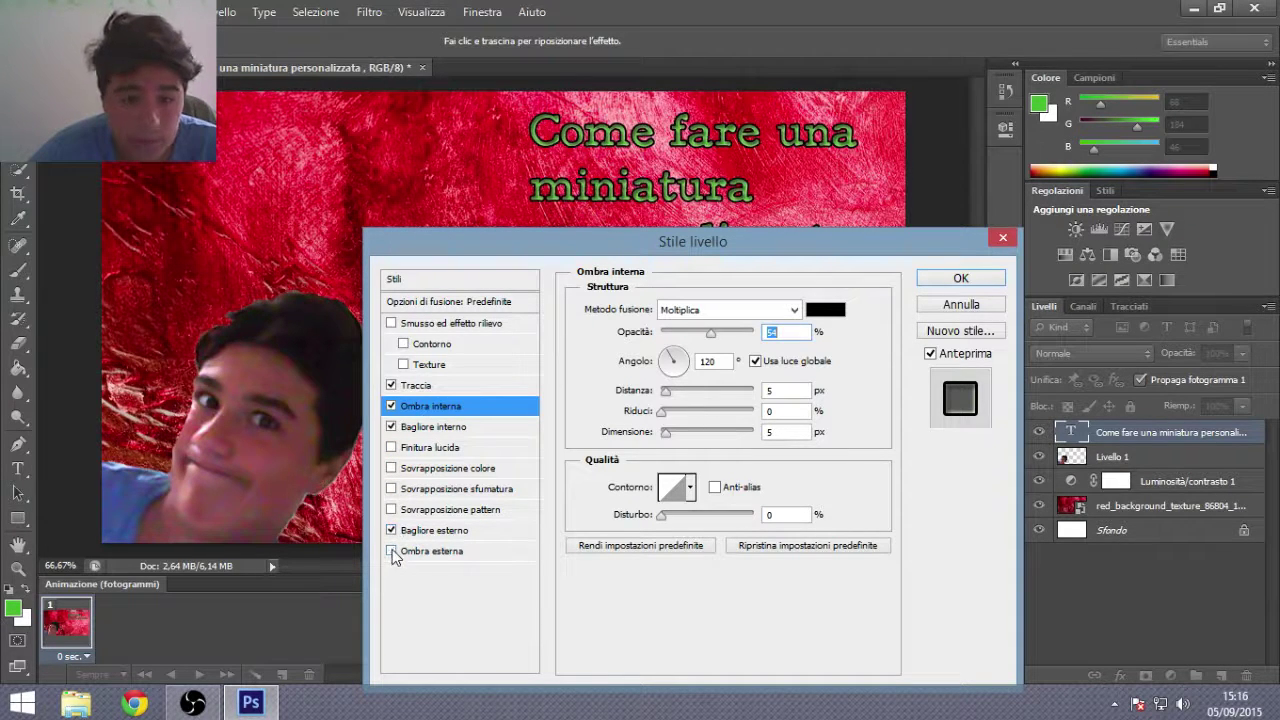
{"action": "key", "text": "Return"}
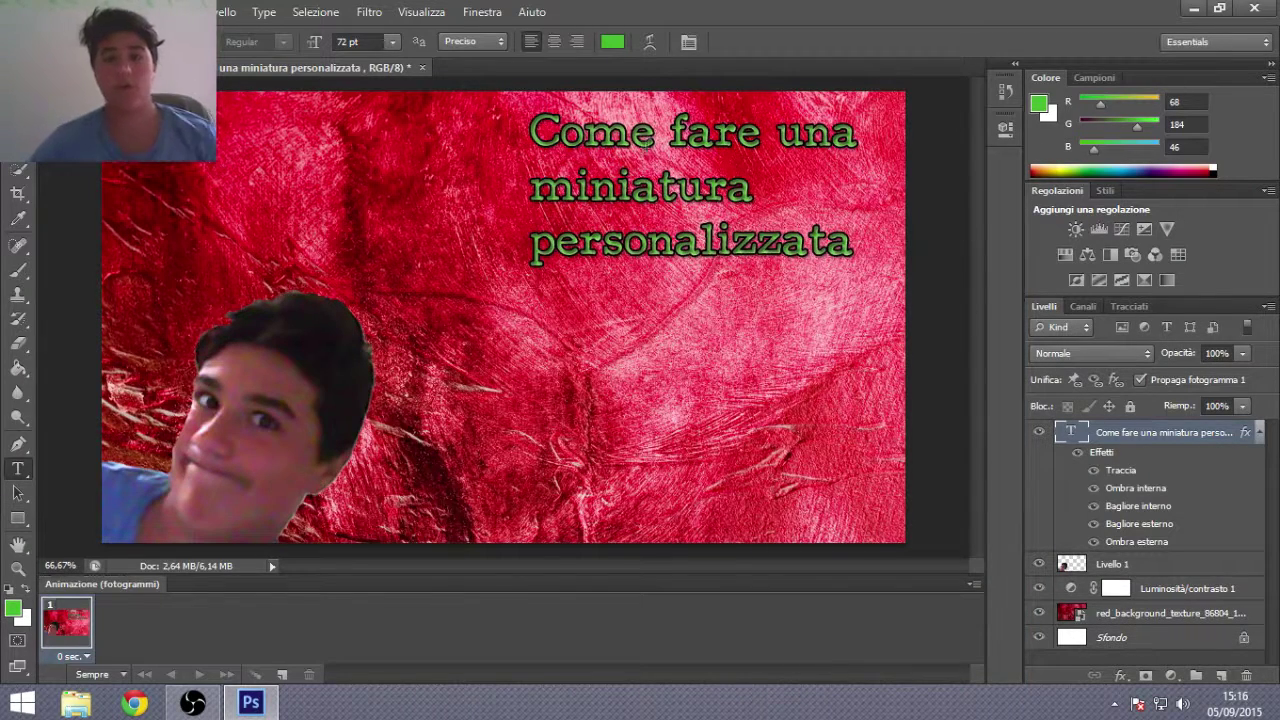
Step: In Chrome, search Google for 'photoshop.png' and switch to image results
{"action": "key", "text": "alt+Tab"}
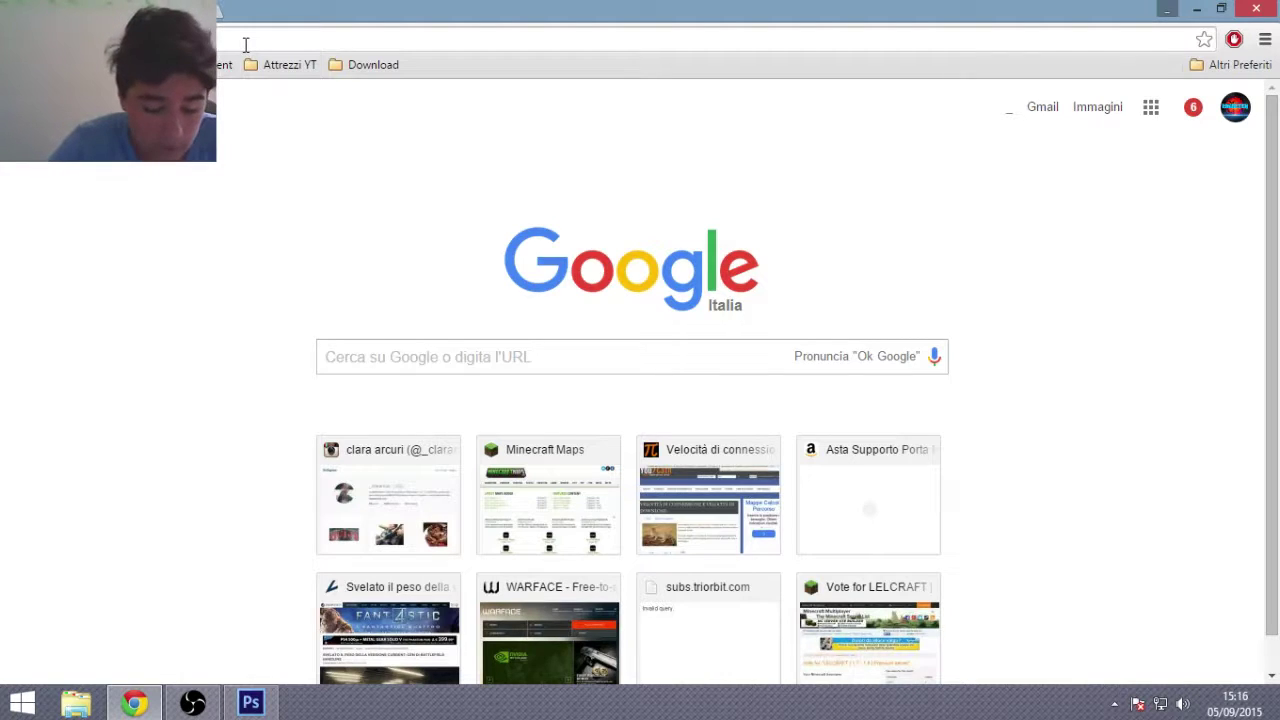
{"action": "type", "text": "photoshop"}
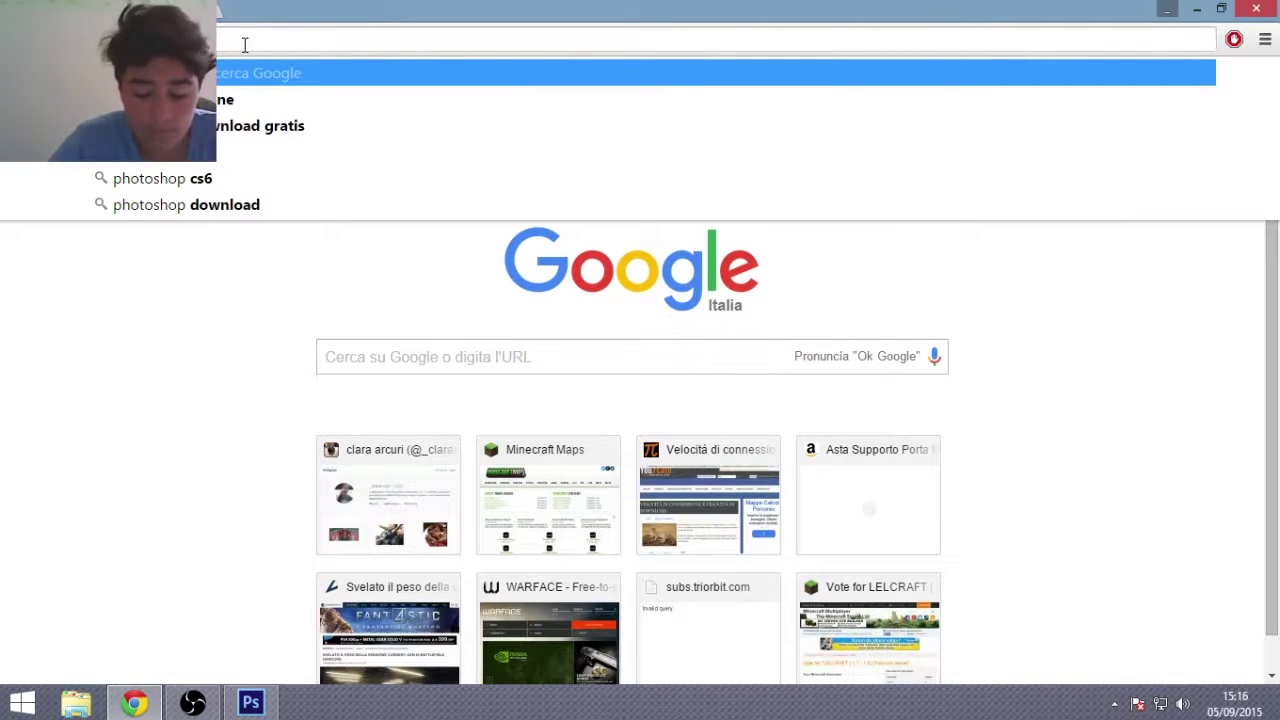
{"action": "type", "text": ".png"}
{"action": "key", "text": "Return"}
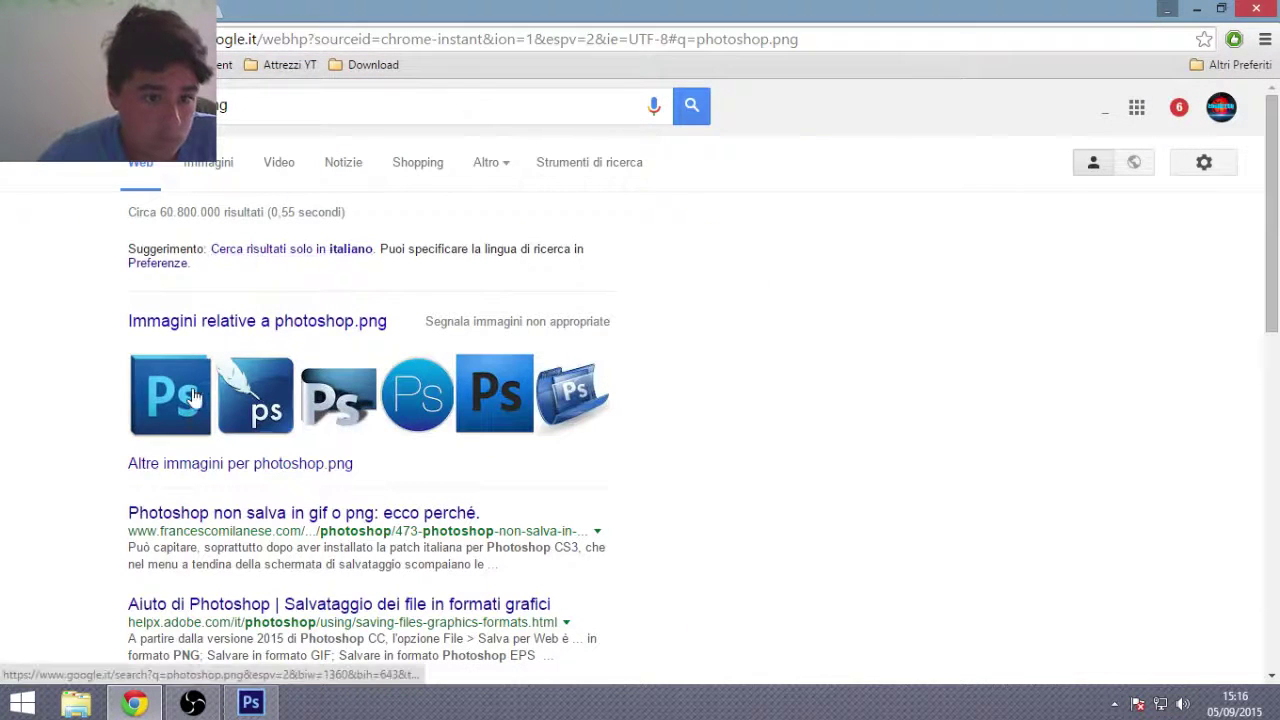
{"action": "left_click", "coordinate": [224, 177]}
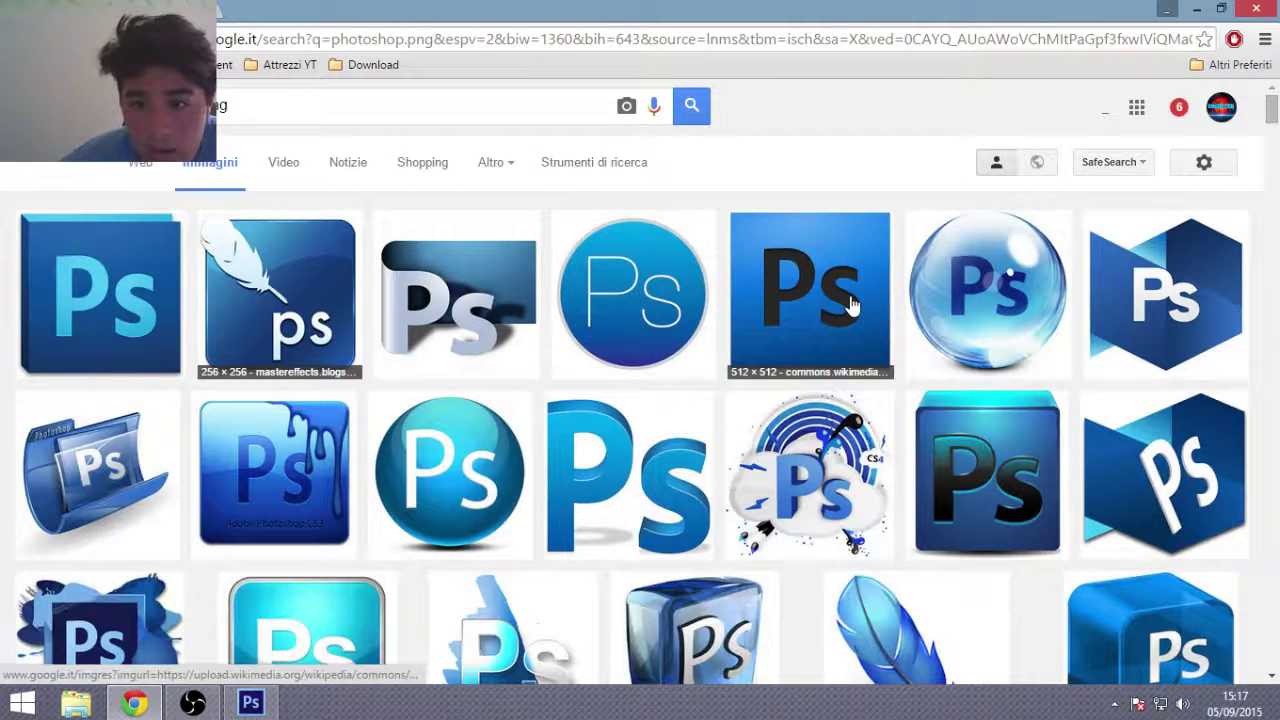
{"action": "scroll", "coordinate": [600, 380], "scroll_direction": "down", "scroll_amount": 5}
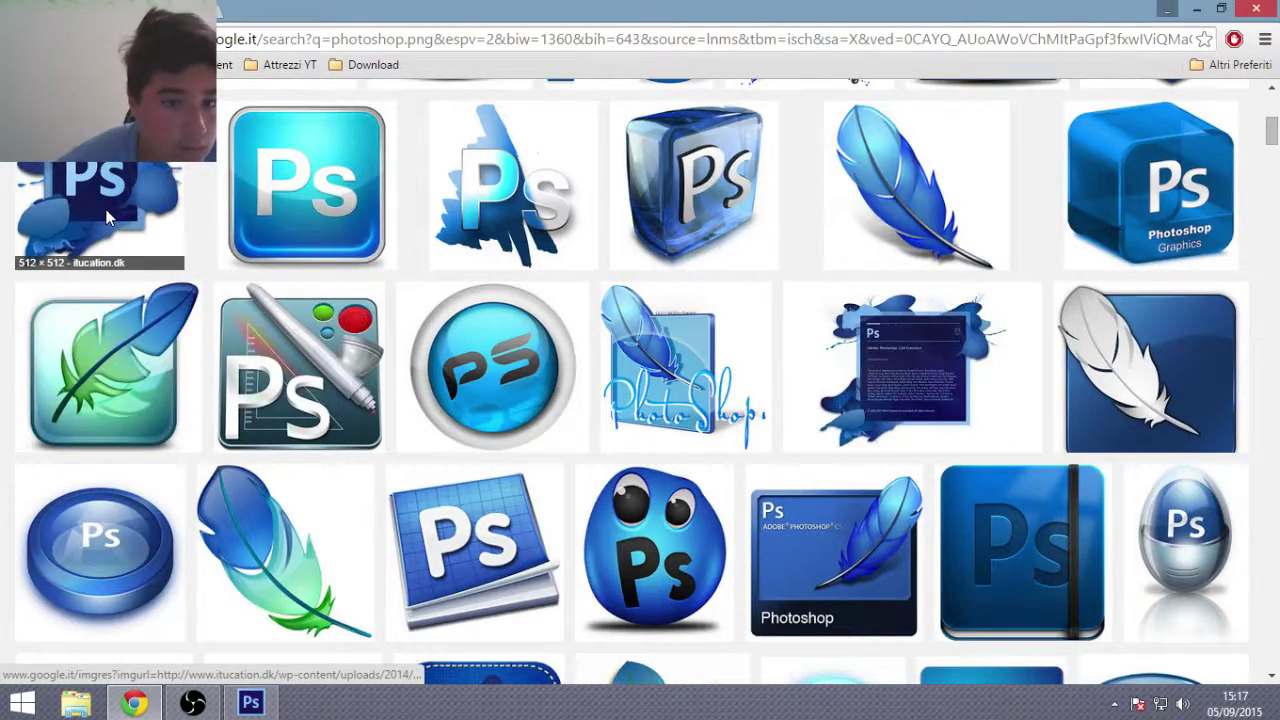
Step: Preview the first logo result and visit its hosting page, then return to image results
{"action": "left_click", "coordinate": [100, 134]}
{"action": "right_click", "coordinate": [527, 415]}
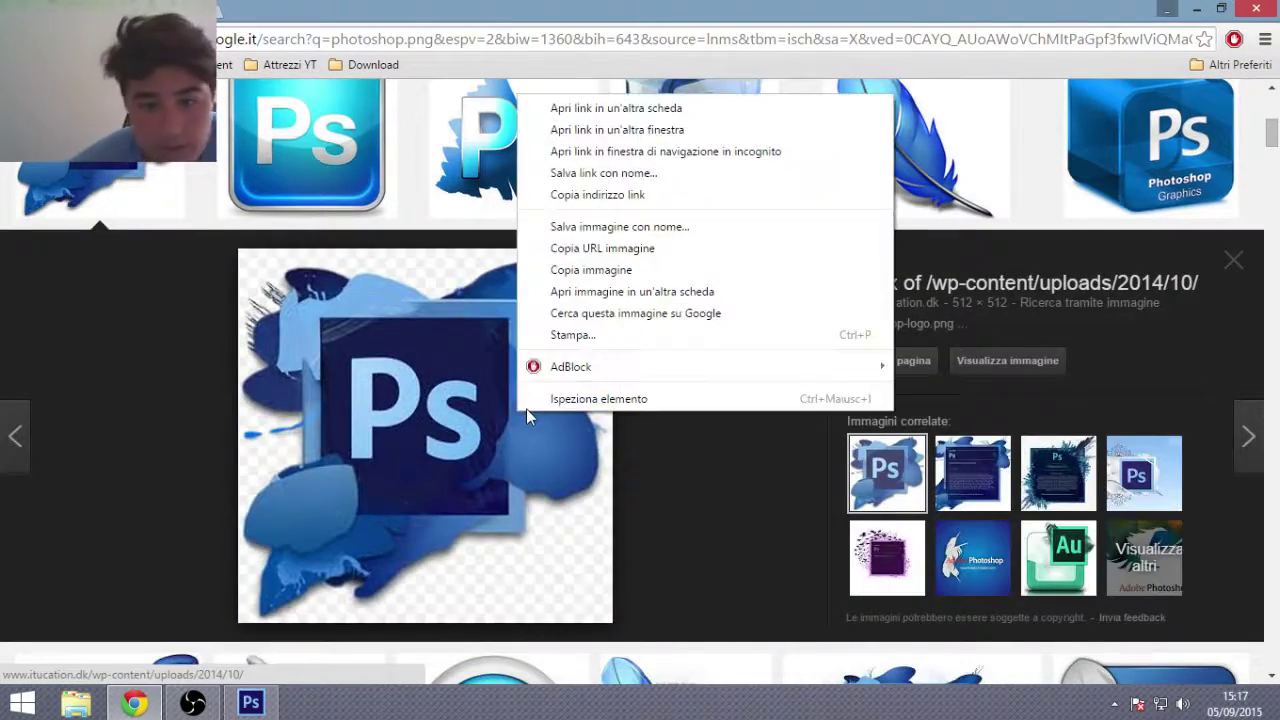
{"action": "left_click", "coordinate": [405, 503]}
{"action": "left_click", "coordinate": [400, 430]}
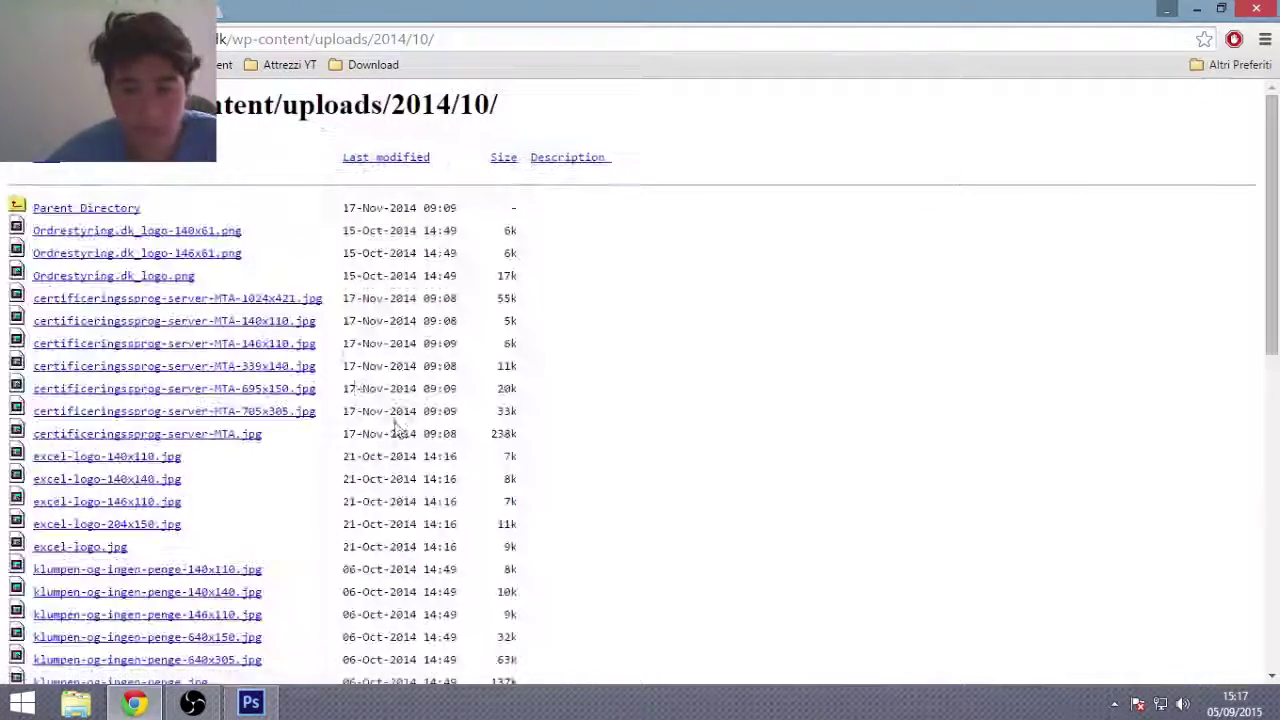
{"action": "key", "text": "alt+Left"}
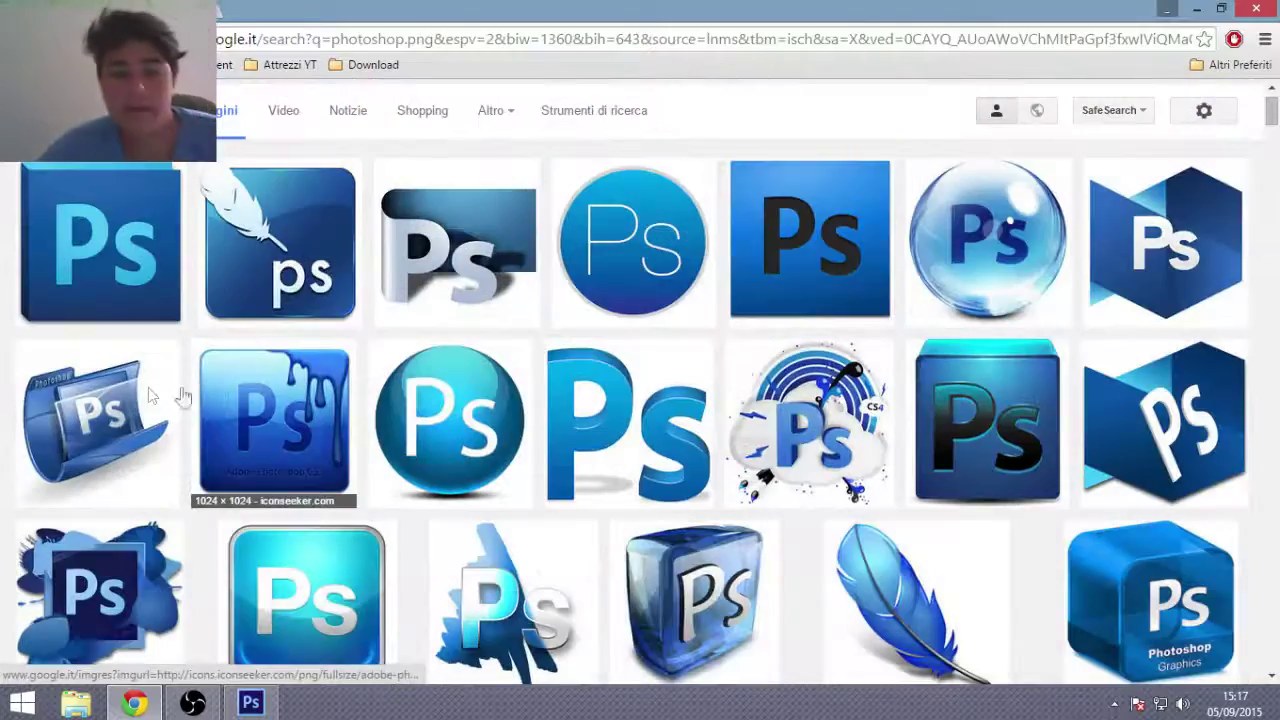
Step: Save the splashy Ps logo to the Desktop as photoshop-logo.png
{"action": "left_click", "coordinate": [100, 580]}
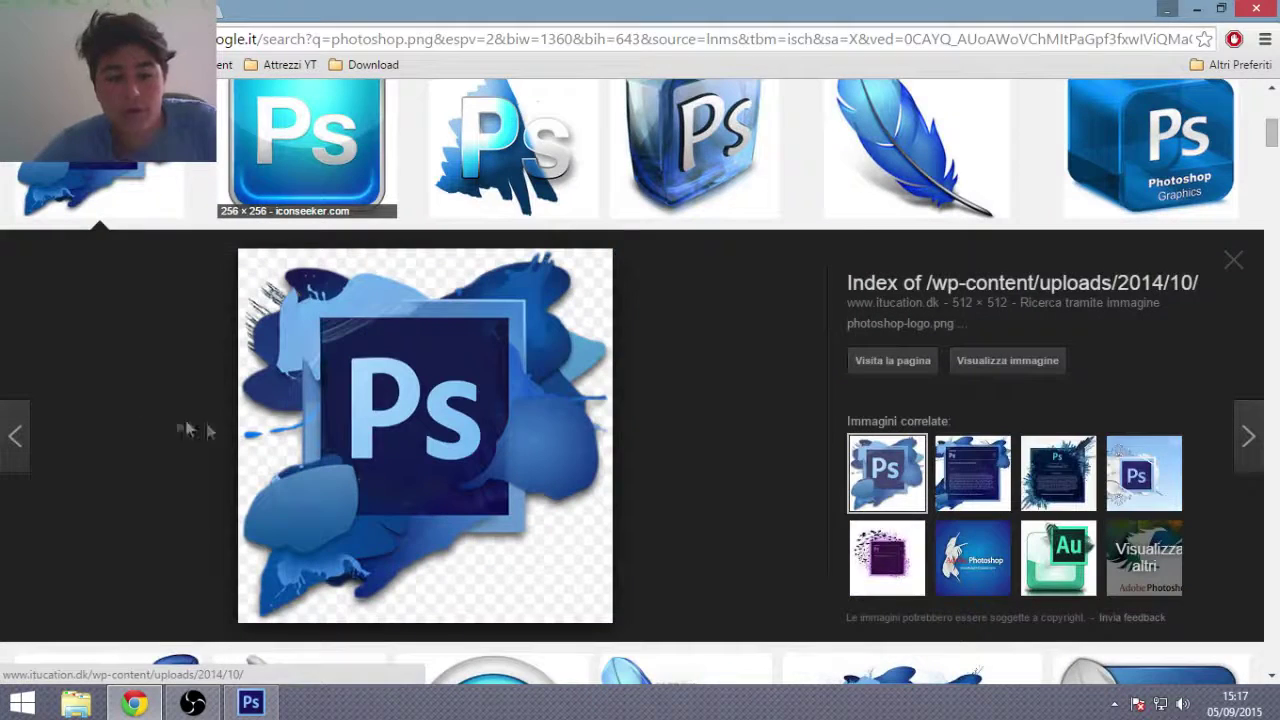
{"action": "right_click", "coordinate": [490, 440]}
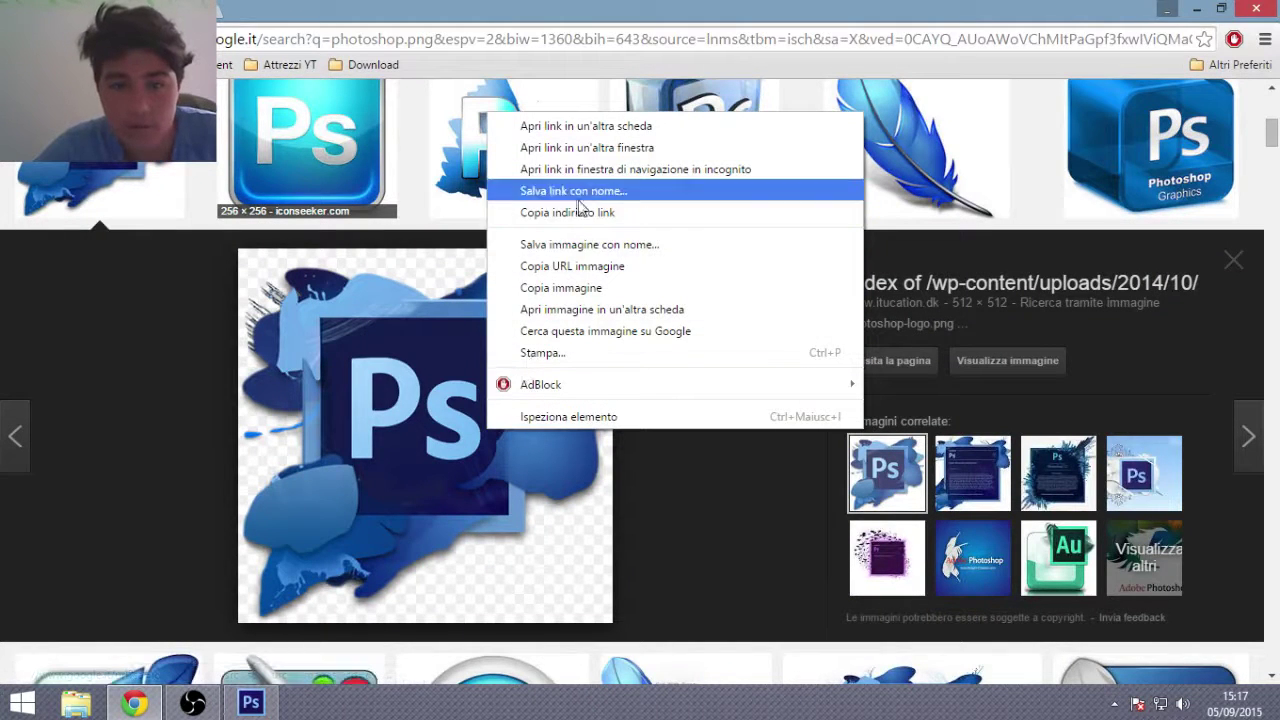
{"action": "left_click", "coordinate": [557, 248]}
{"action": "left_click", "coordinate": [193, 320]}
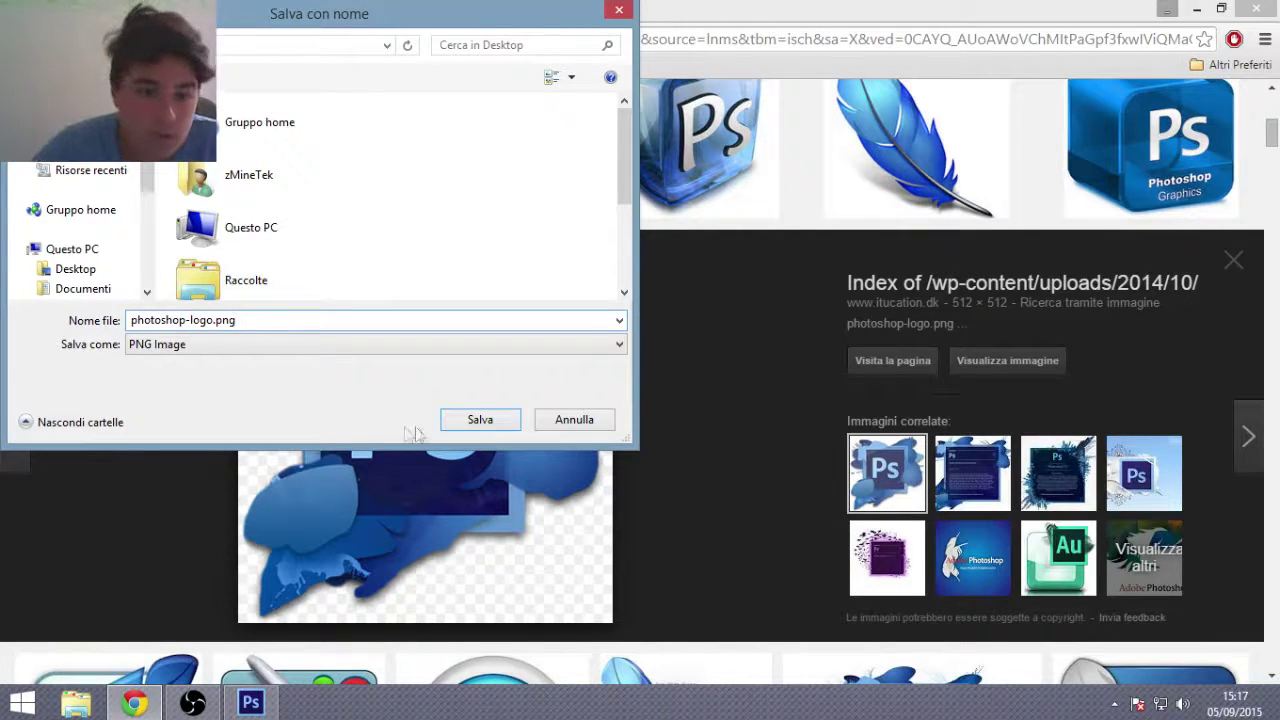
{"action": "left_click", "coordinate": [466, 418]}
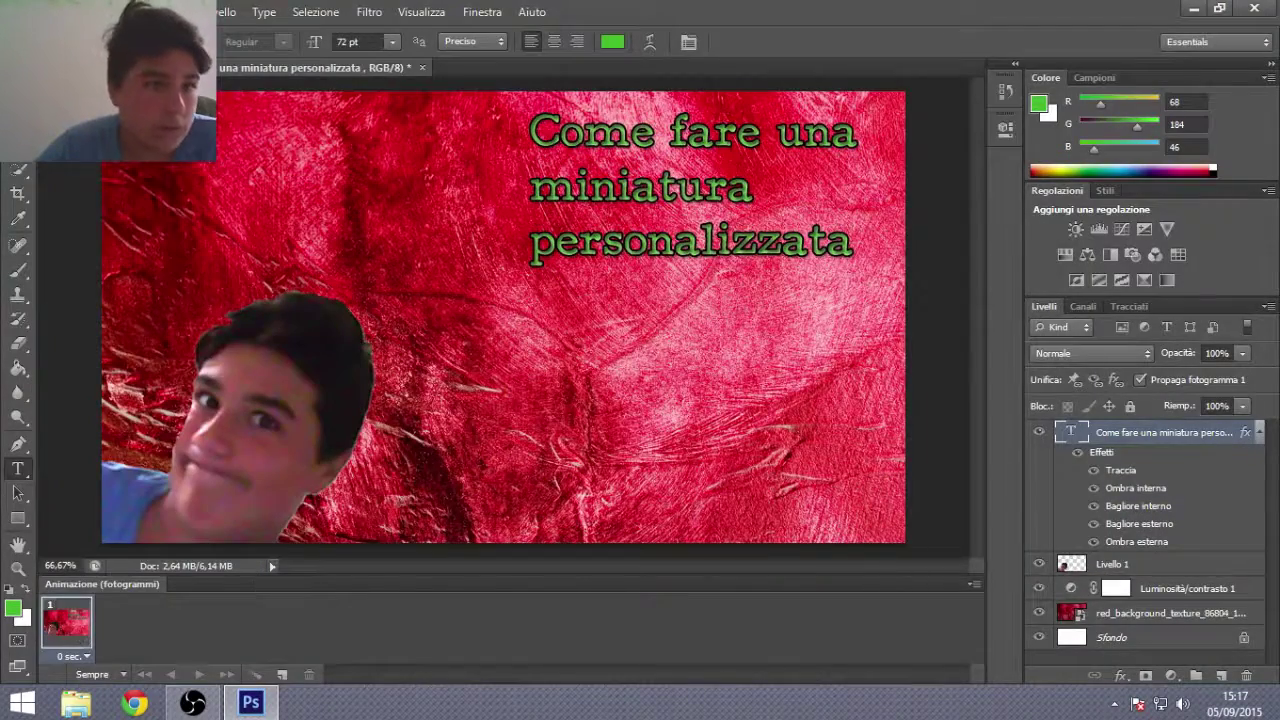
Step: Place photoshop-logo.png into the thumbnail and scale it down to fit below the title
{"action": "left_click", "coordinate": [50, 11]}
{"action": "left_click", "coordinate": [60, 316]}
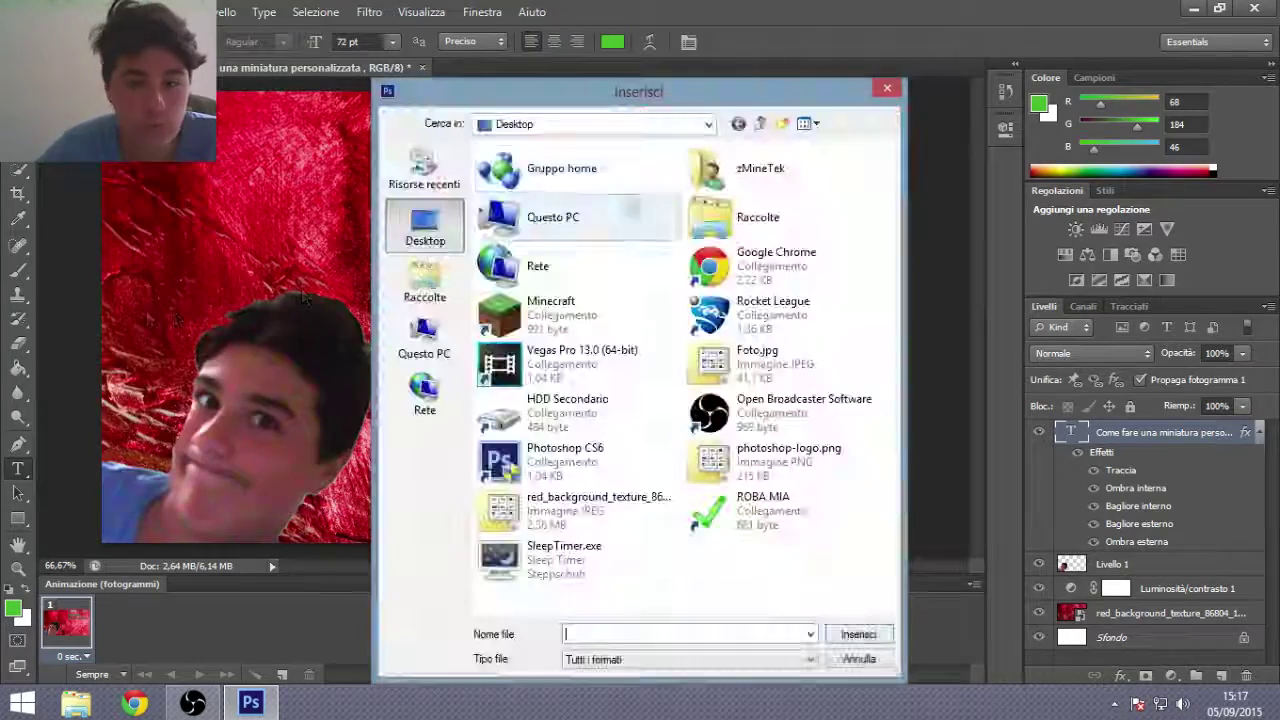
{"action": "double_click", "coordinate": [770, 452]}
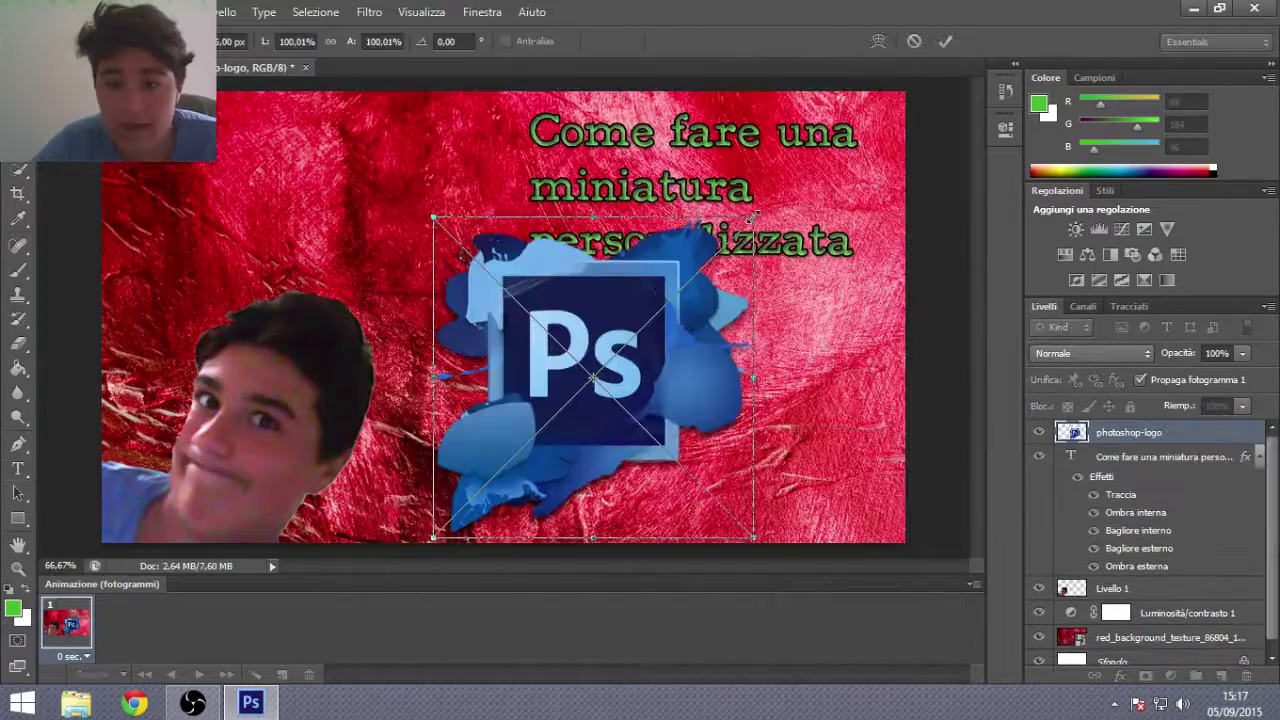
{"action": "mouse_move", "coordinate": [752, 214]}
{"action": "left_mouse_down"}
{"action": "mouse_move", "coordinate": [706, 358]}
{"action": "mouse_move", "coordinate": [728, 410]}
{"action": "mouse_move", "coordinate": [671, 258]}
{"action": "mouse_move", "coordinate": [752, 202]}
{"action": "left_mouse_up"}
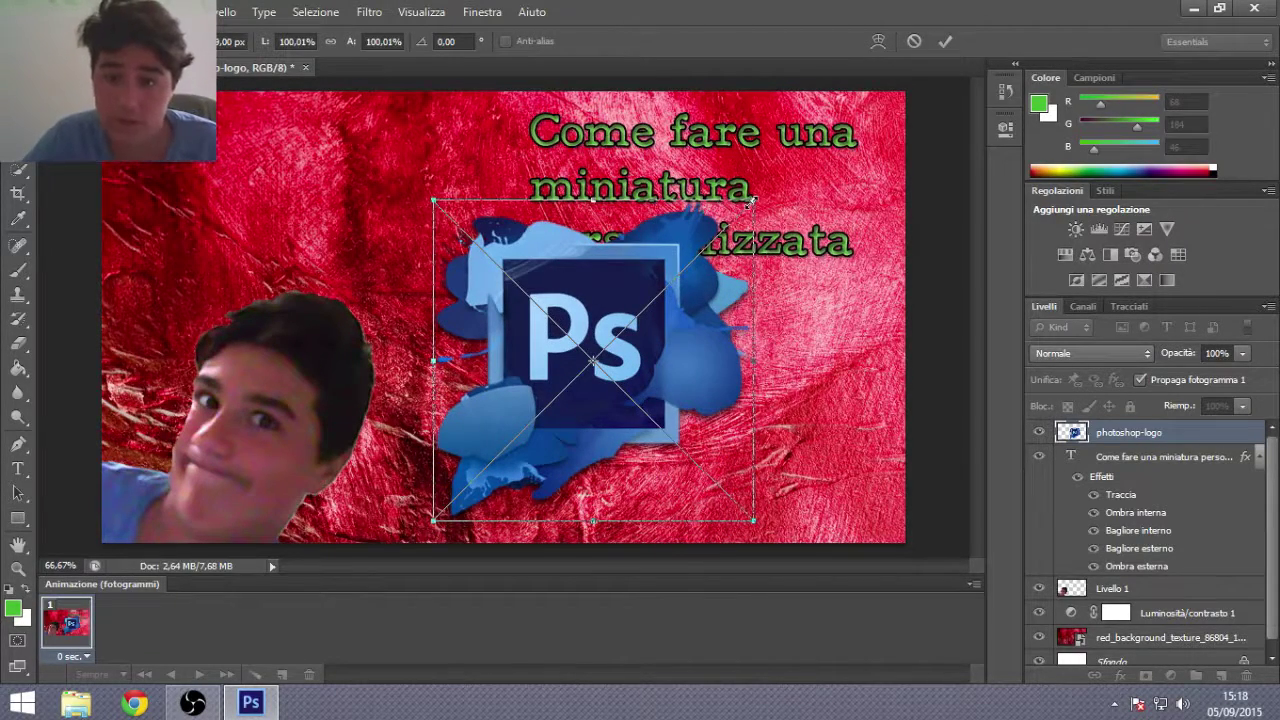
{"action": "mouse_move", "coordinate": [752, 202]}
{"action": "left_mouse_down"}
{"action": "mouse_move", "coordinate": [585, 320]}
{"action": "mouse_move", "coordinate": [638, 329]}
{"action": "left_mouse_up"}
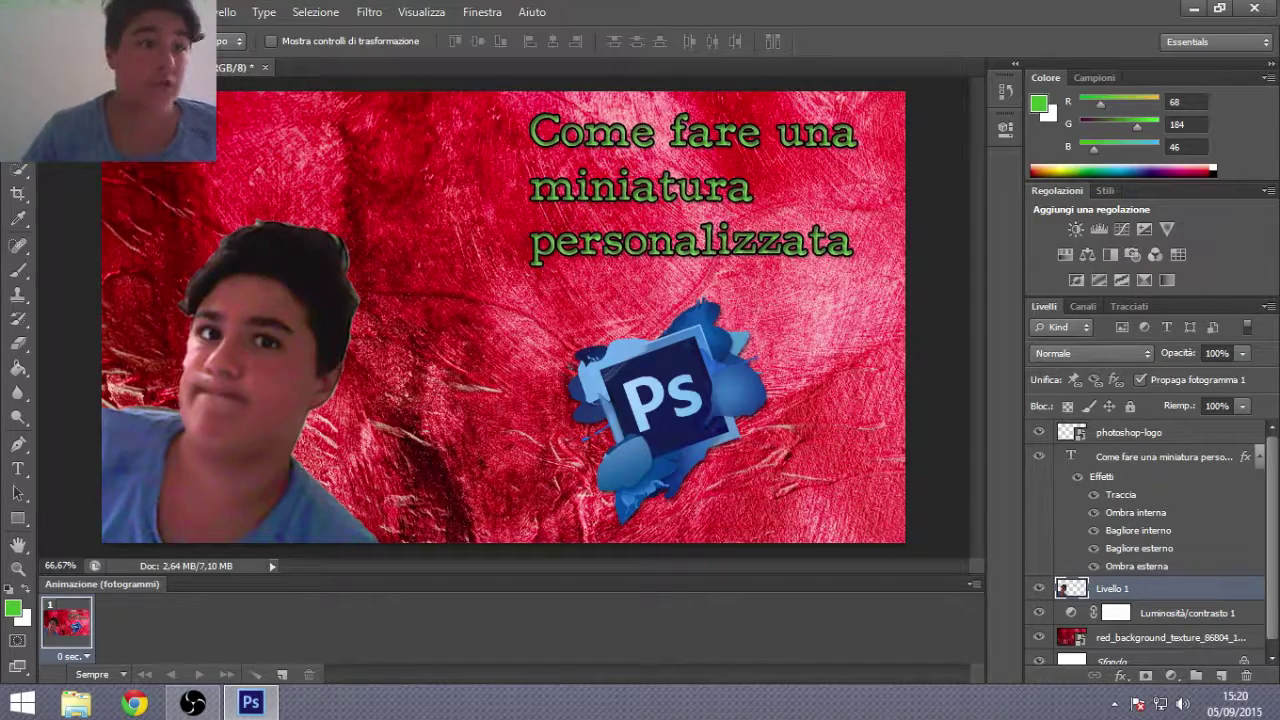
Step: Save the thumbnail as JPEG 'Tutorial Photoshop', keeping quality at 10 (Massima)
{"action": "left_click", "coordinate": [20, 11]}
{"action": "left_click", "coordinate": [110, 234]}
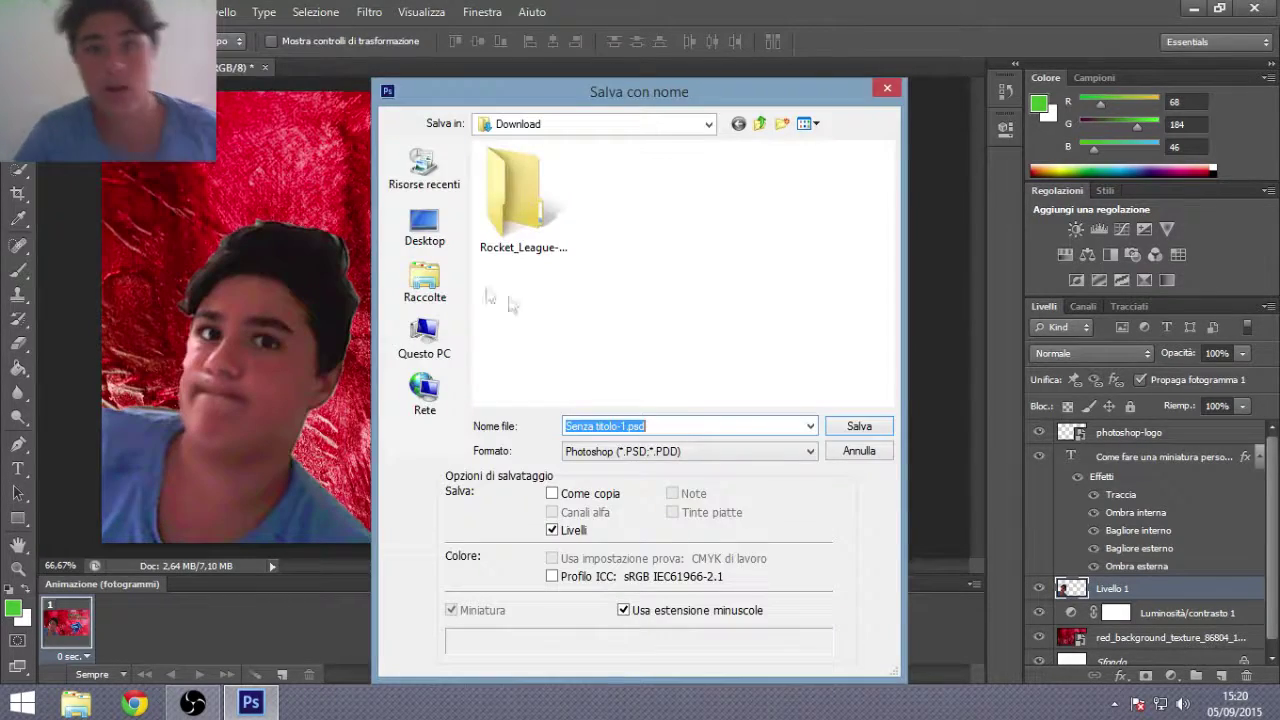
{"action": "left_click", "coordinate": [700, 451]}
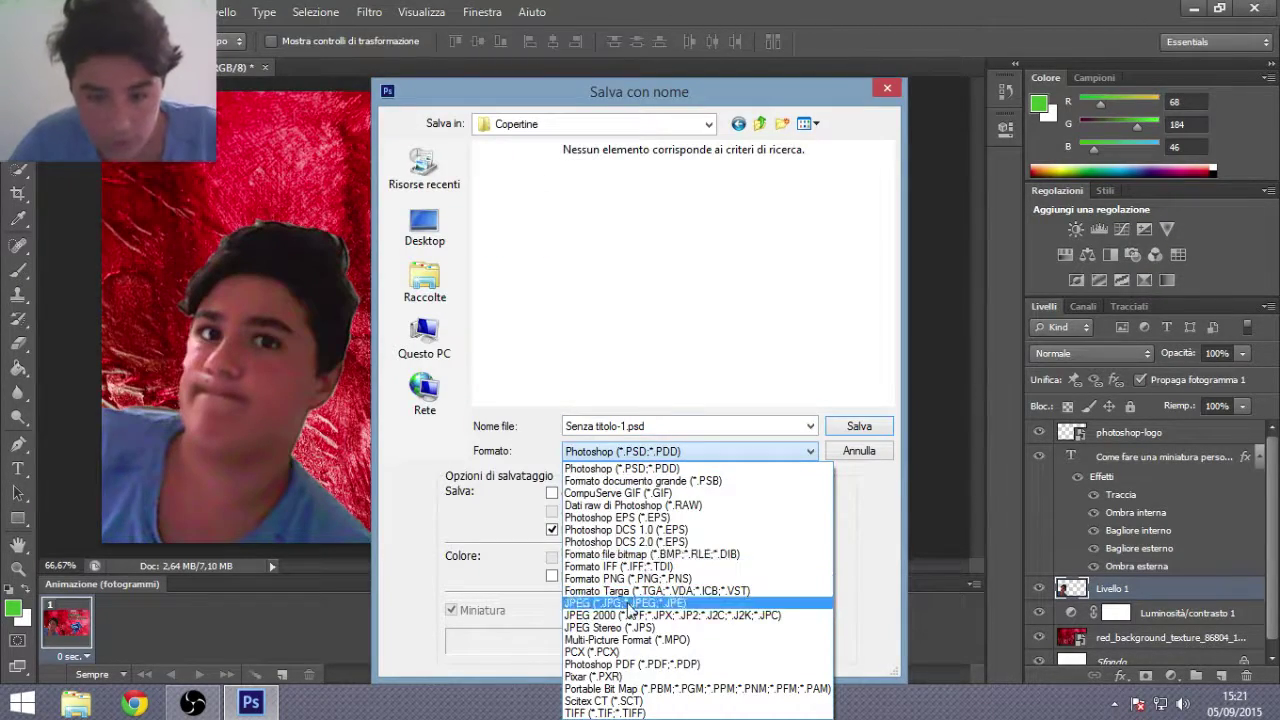
{"action": "left_click", "coordinate": [628, 604]}
{"action": "key", "text": "ctrl+a"}
{"action": "key", "text": "BackSpace"}
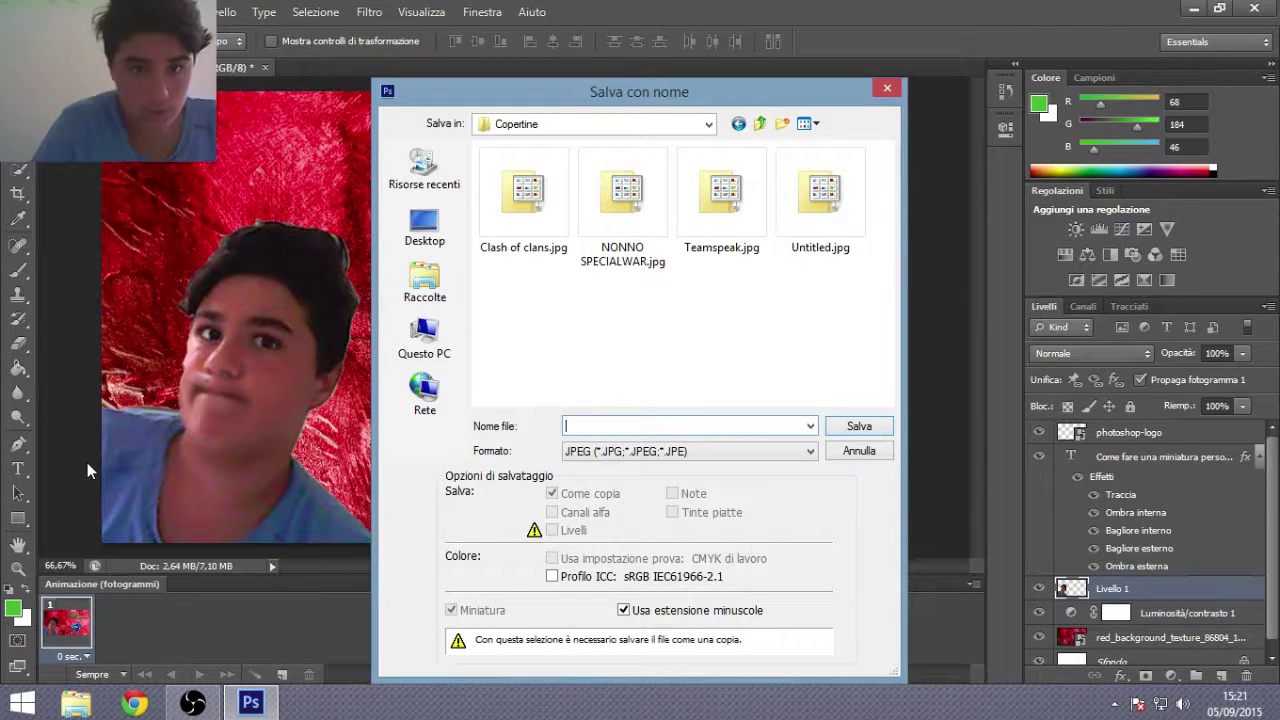
{"action": "type", "text": "Tutor"}
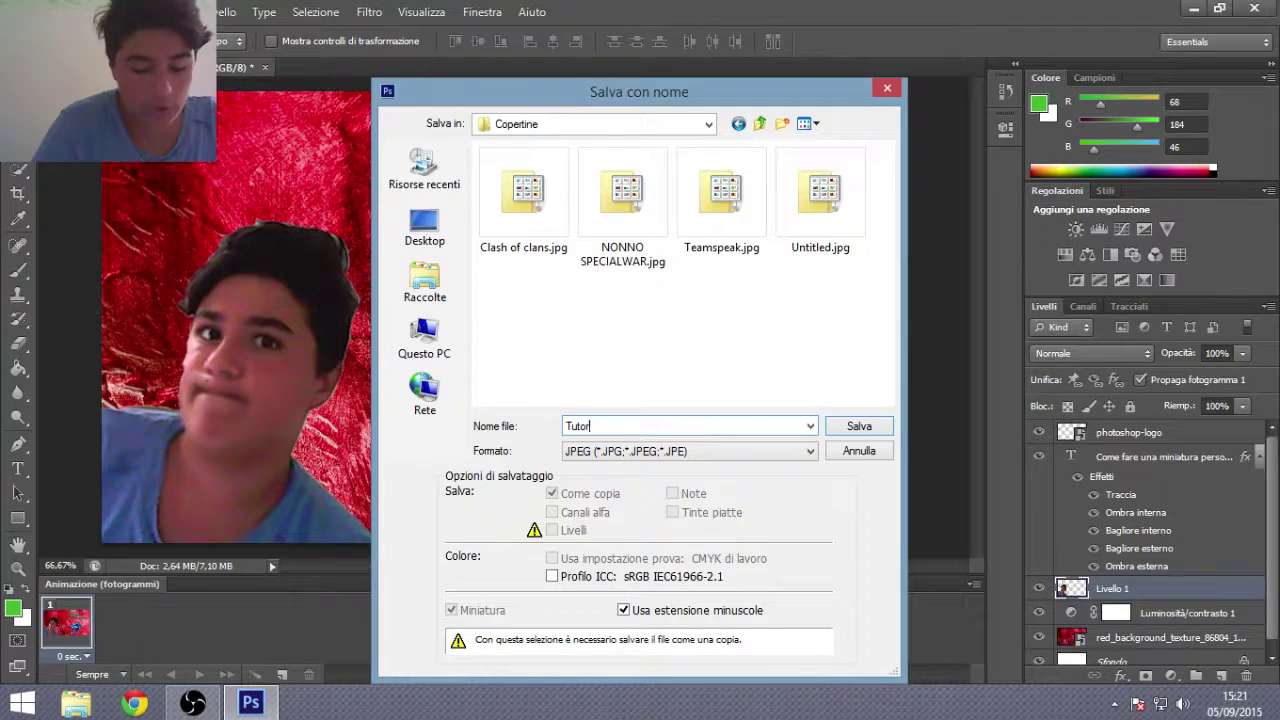
{"action": "type", "text": "ial Photoshop"}
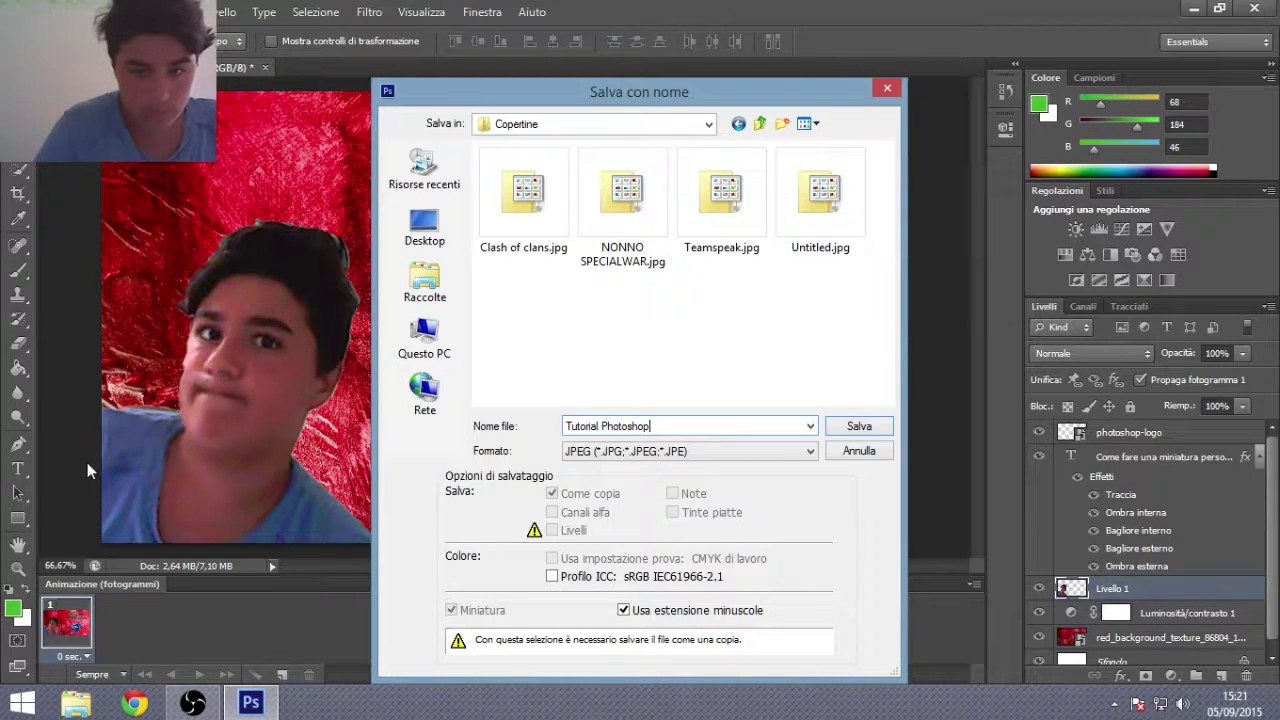
{"action": "key", "text": "Return"}
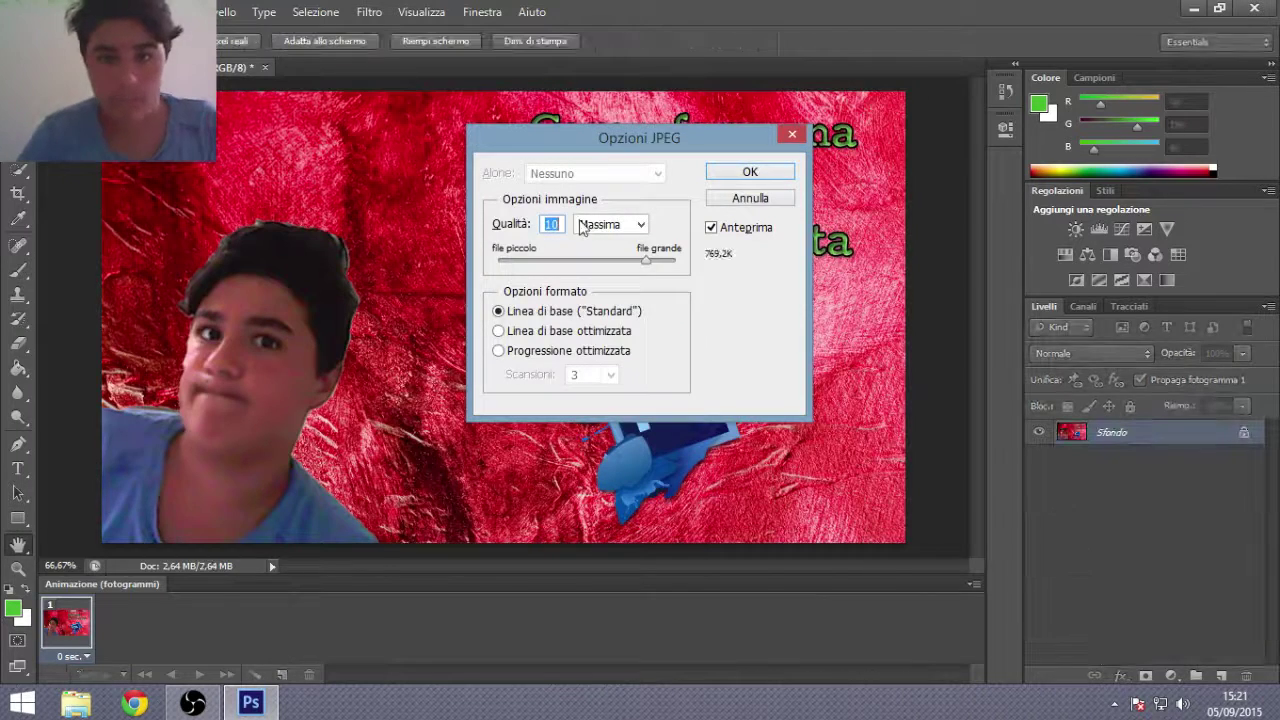
{"action": "left_click", "coordinate": [645, 225]}
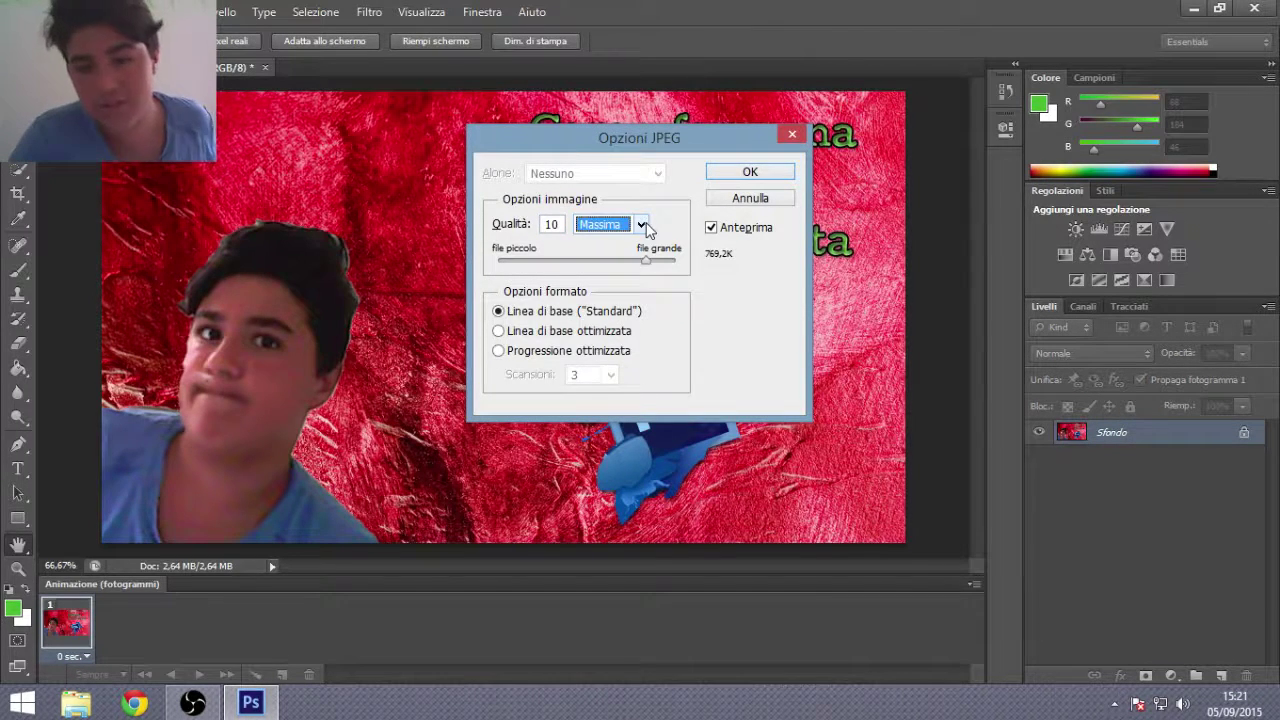
{"action": "left_click", "coordinate": [750, 173]}
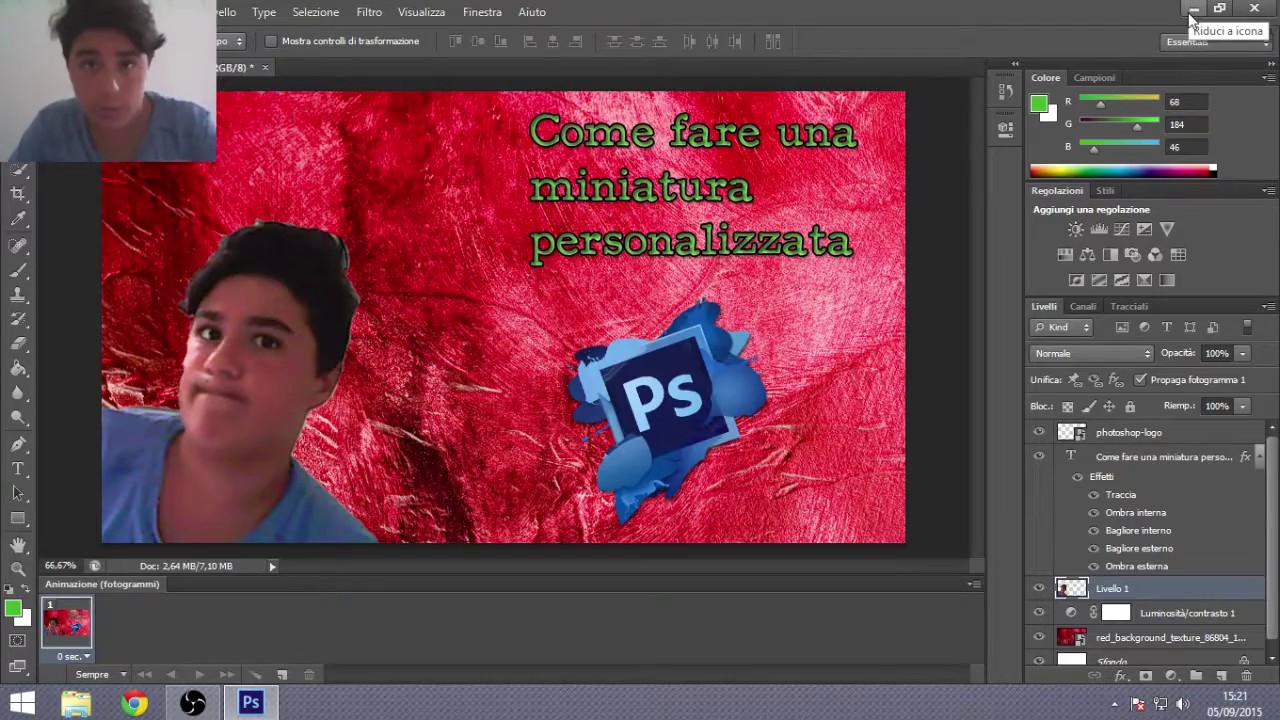
Step: Minimize Photoshop, browse YOUTUBE > Copertine in File Explorer, and open Clash of clans.jpg
{"action": "left_click", "coordinate": [1193, 10]}
{"action": "left_click", "coordinate": [598, 366]}
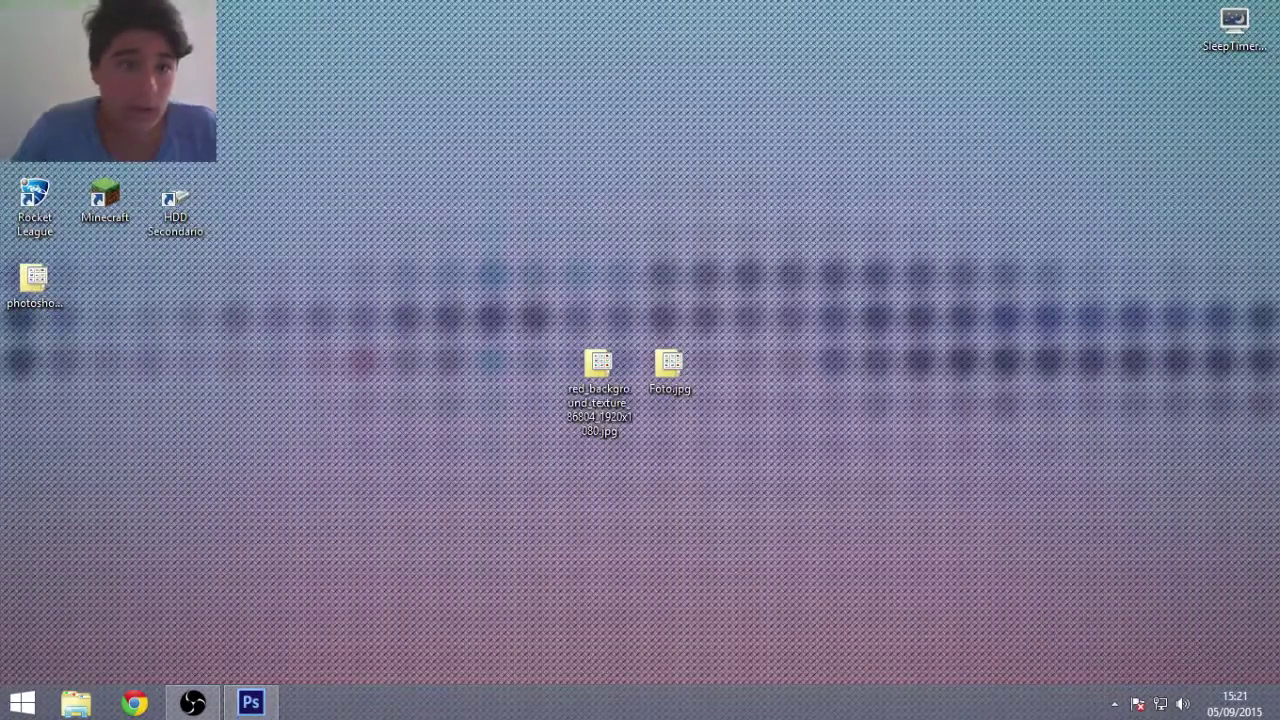
{"action": "left_click", "coordinate": [76, 703]}
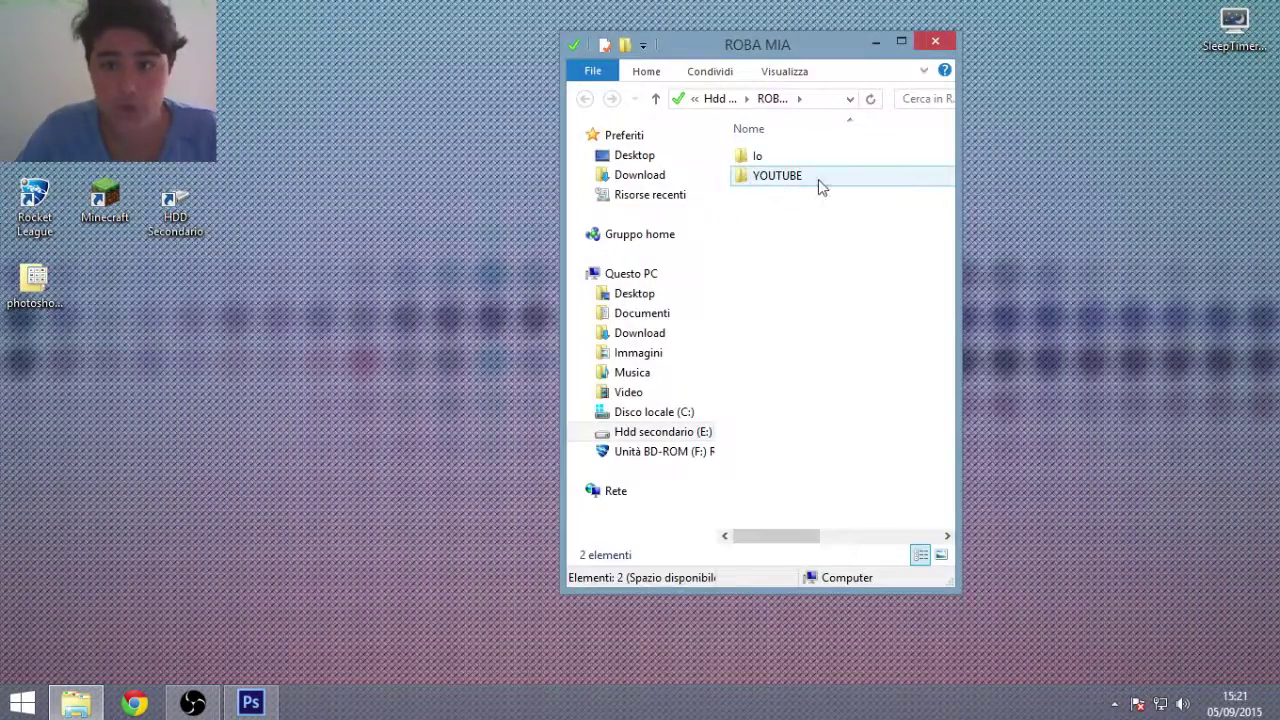
{"action": "double_click", "coordinate": [805, 178]}
{"action": "double_click", "coordinate": [778, 158]}
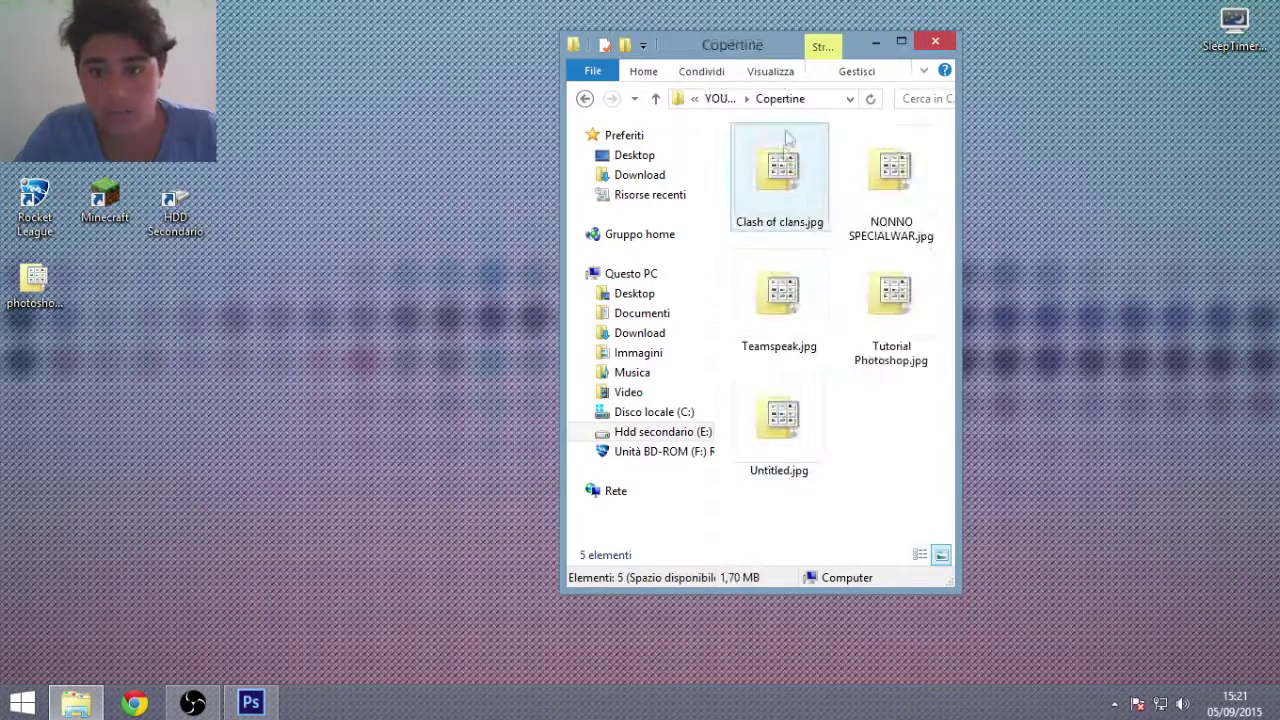
{"action": "double_click", "coordinate": [817, 199]}
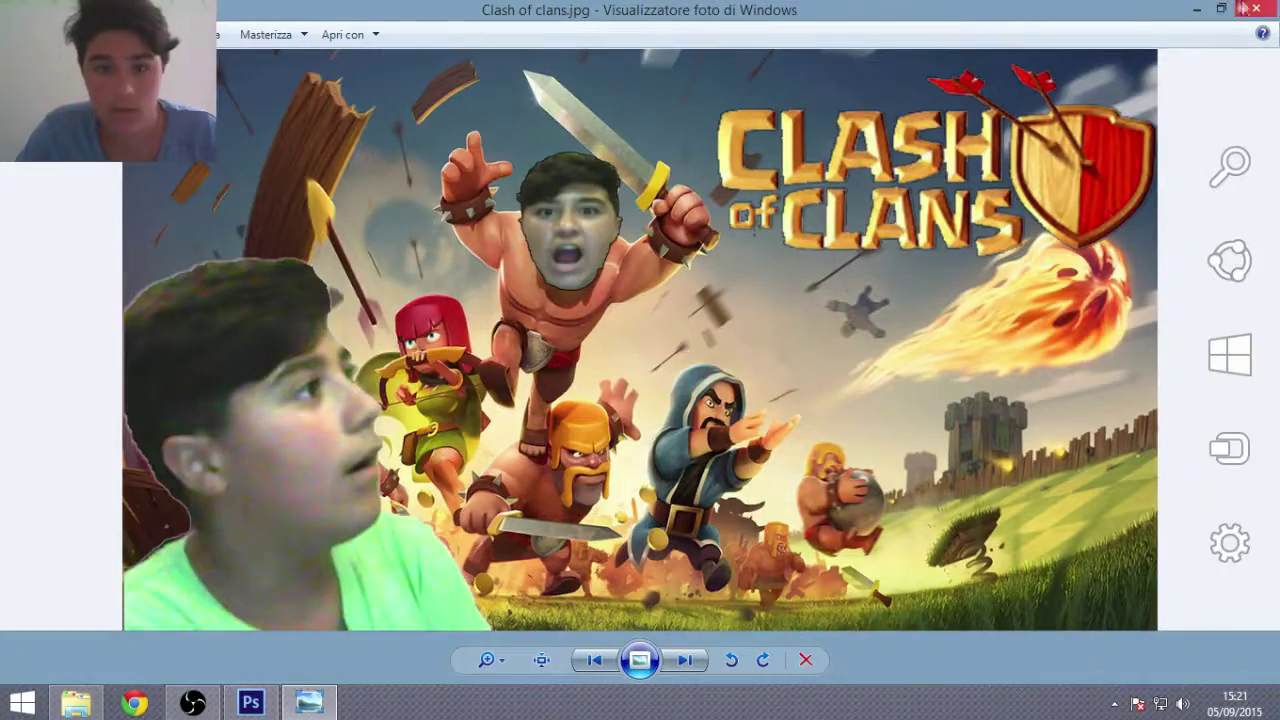
Step: Close Clash of clans.jpg and open Tutorial Photoshop.jpg to inspect the finished thumbnail
{"action": "left_click", "coordinate": [1256, 8]}
{"action": "double_click", "coordinate": [894, 296]}
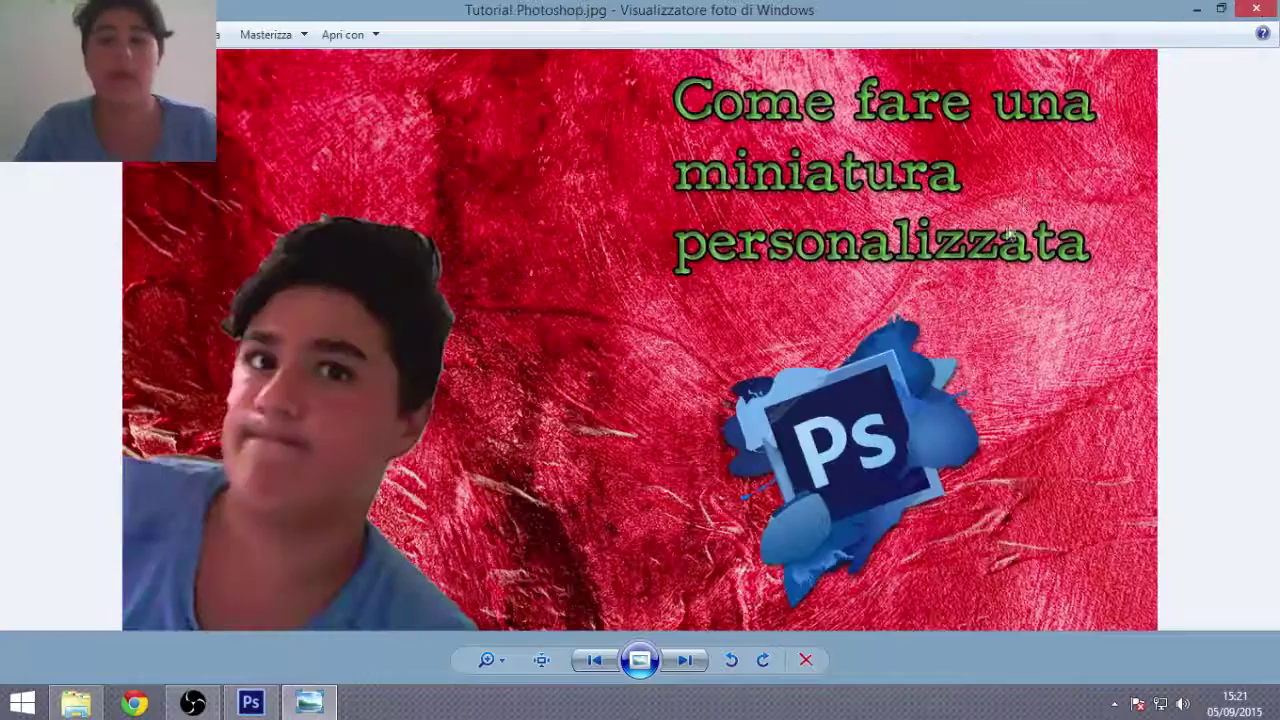
{"action": "scroll", "coordinate": [851, 223], "scroll_direction": "up", "scroll_amount": 1}
{"action": "scroll", "coordinate": [737, 380], "scroll_direction": "up", "scroll_amount": 2}
{"action": "scroll", "coordinate": [738, 381], "scroll_direction": "down", "scroll_amount": 1}
{"action": "scroll", "coordinate": [737, 381], "scroll_direction": "down", "scroll_amount": 2}
Step: Close the photo viewer and quit Photoshop, dismissing the save prompt
{"action": "left_click", "coordinate": [1256, 8]}
{"action": "left_click", "coordinate": [250, 703]}
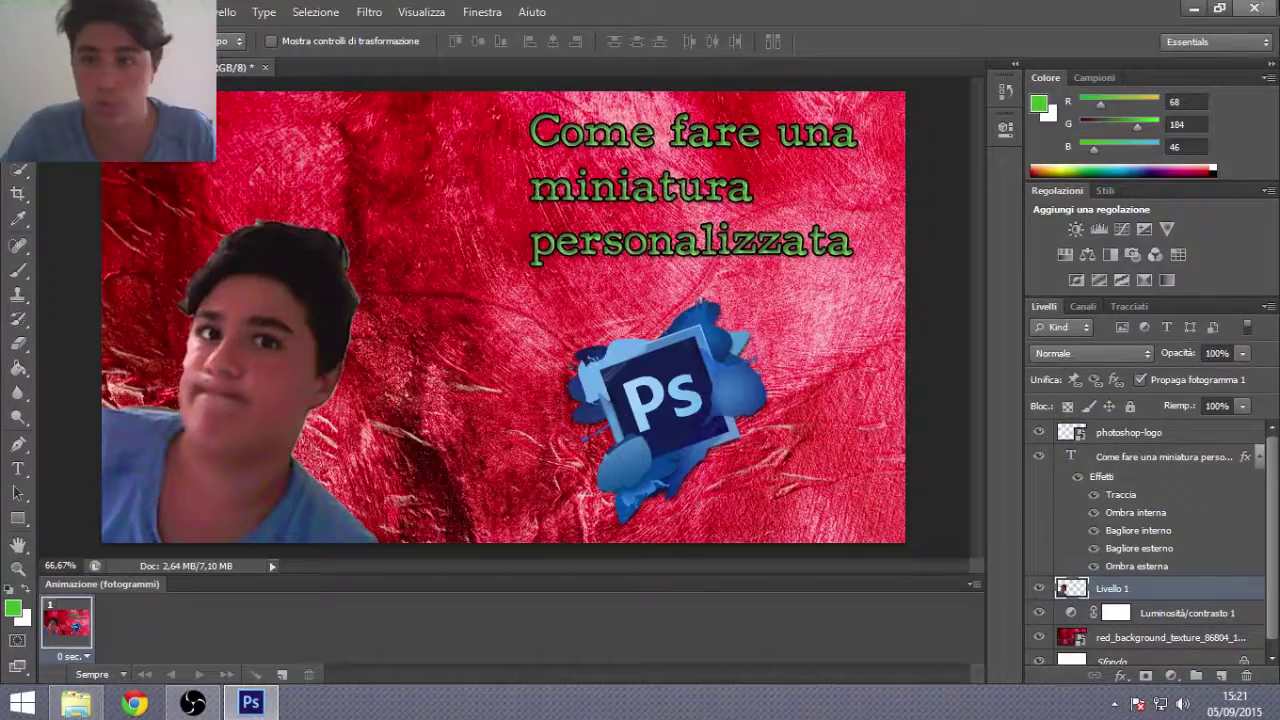
{"action": "left_click", "coordinate": [1254, 8]}
{"action": "left_click", "coordinate": [643, 278]}
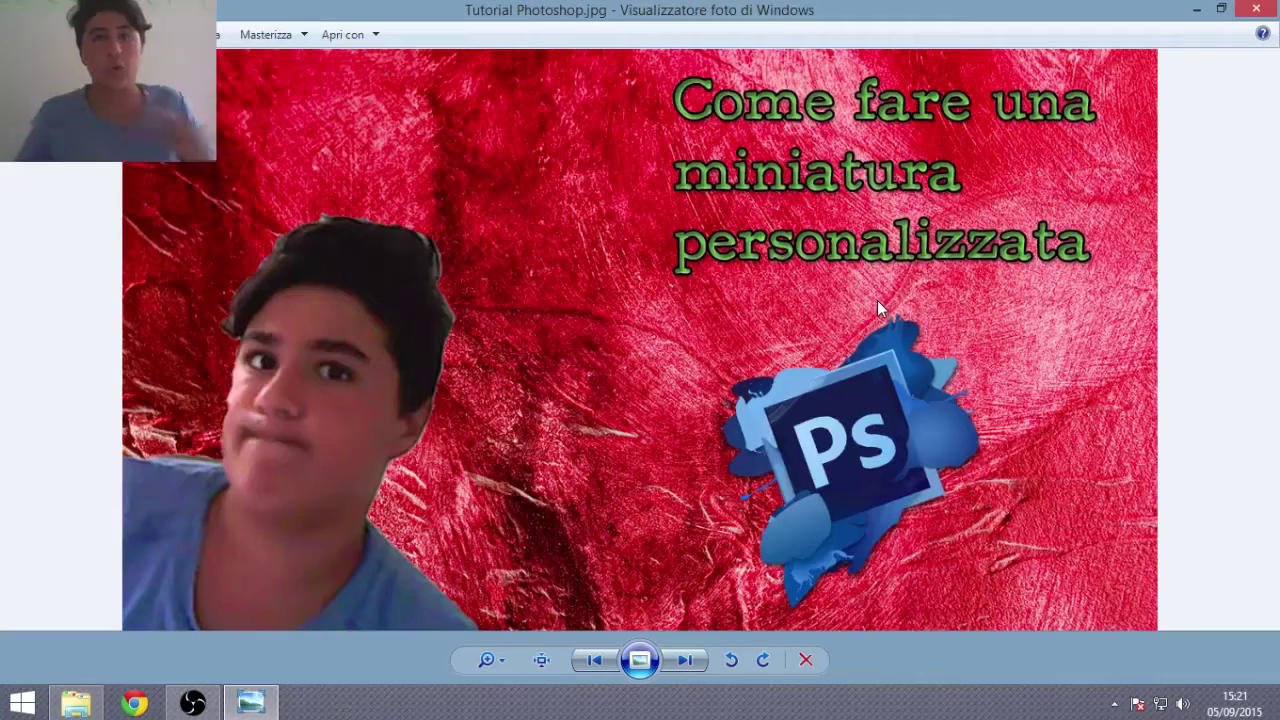